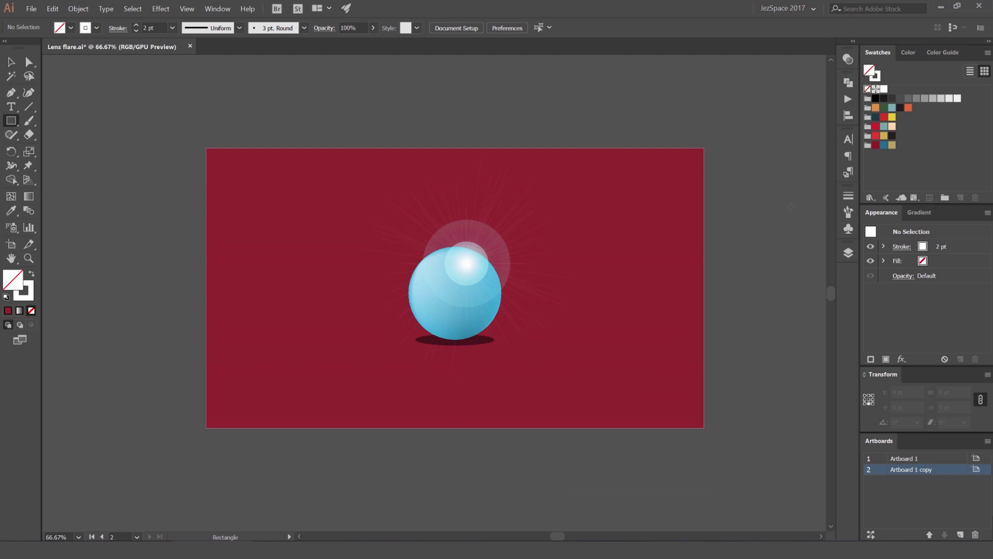
- Show the empty dark artboard copy at actual size and choose the Flare Tool
key("ctrl+1")
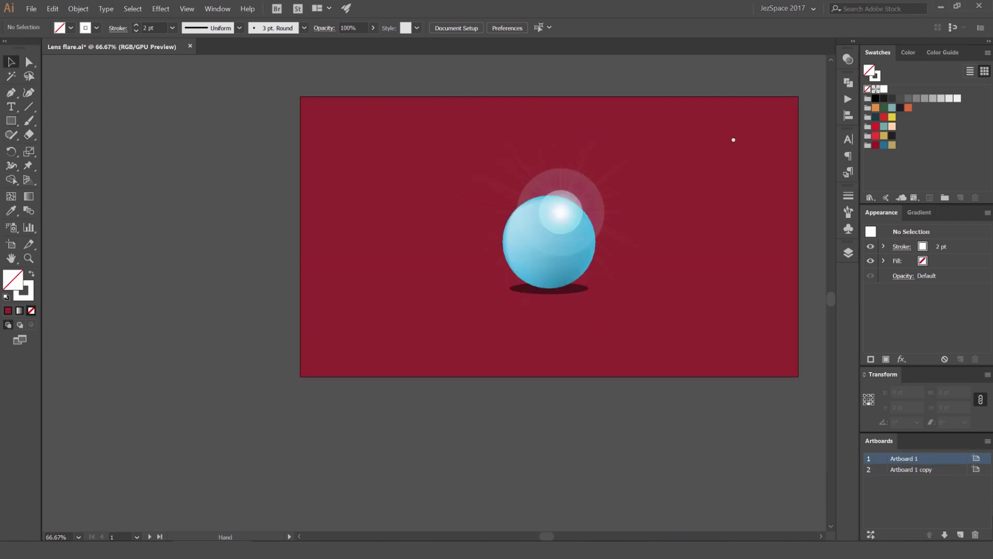
left_click_drag(733, 140, 700, 165)
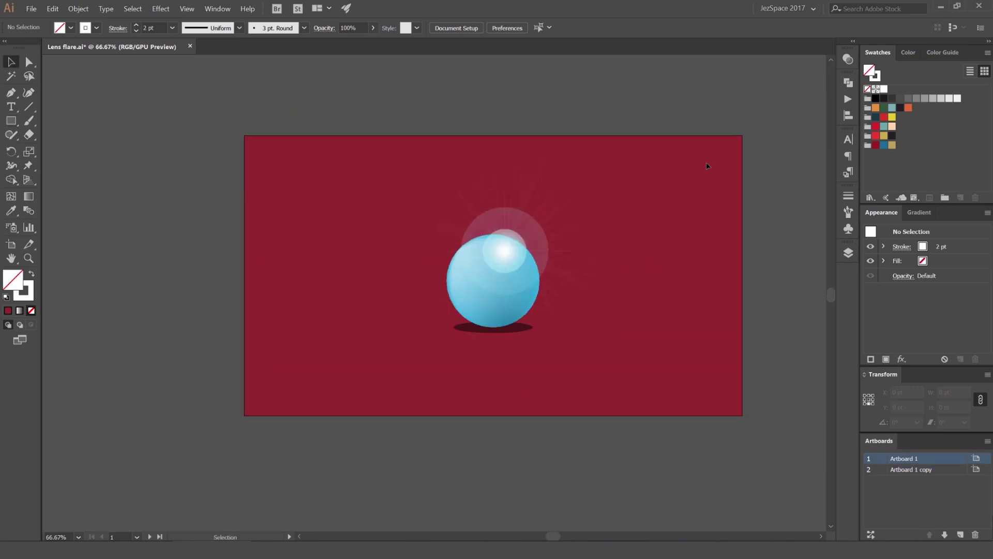
scroll(581, 131, "right", 5)
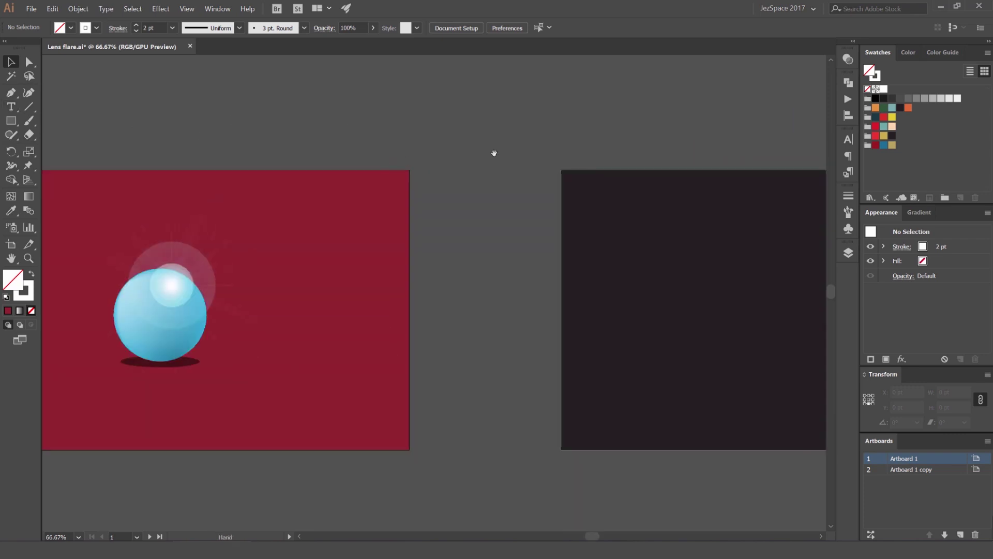
scroll(492, 154, "right", 8)
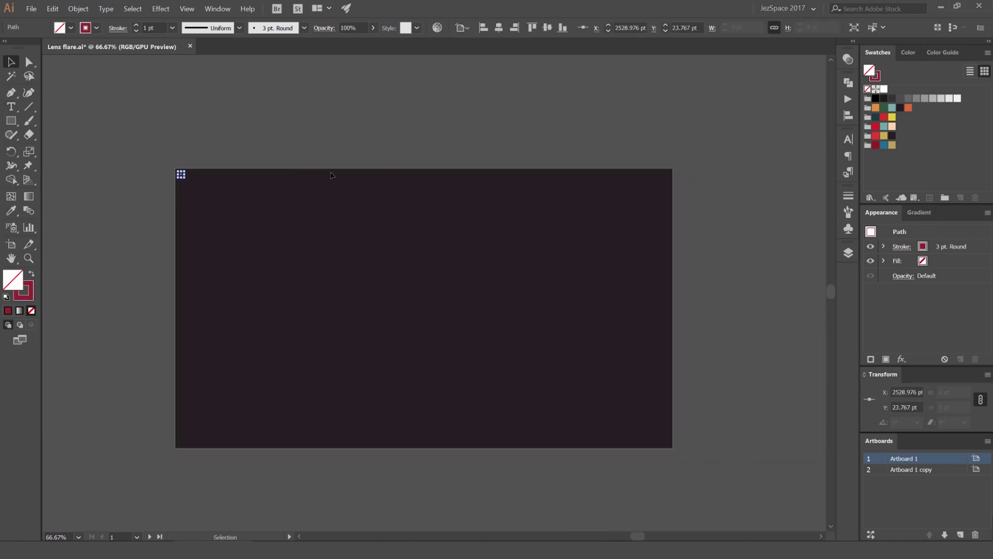
left_click(331, 176)
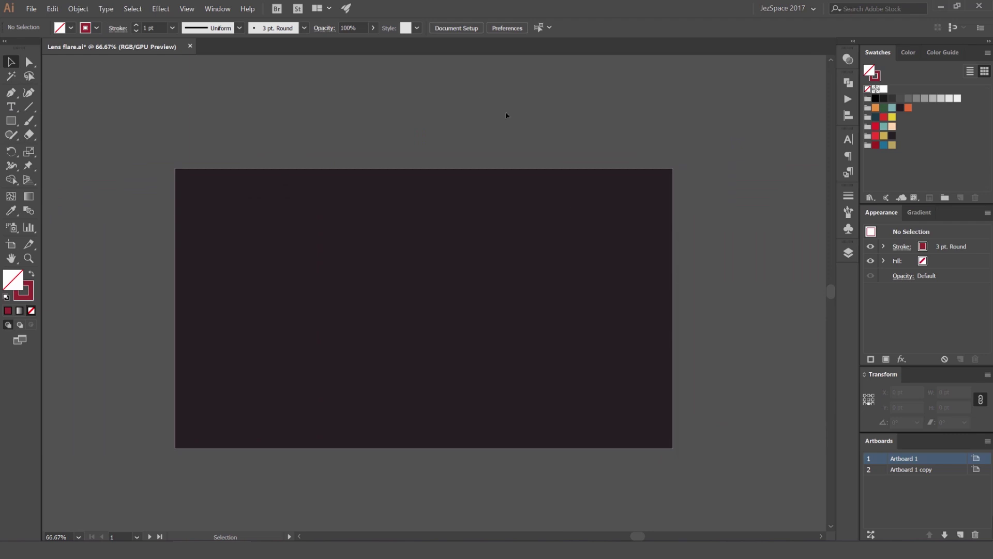
left_click(13, 123)
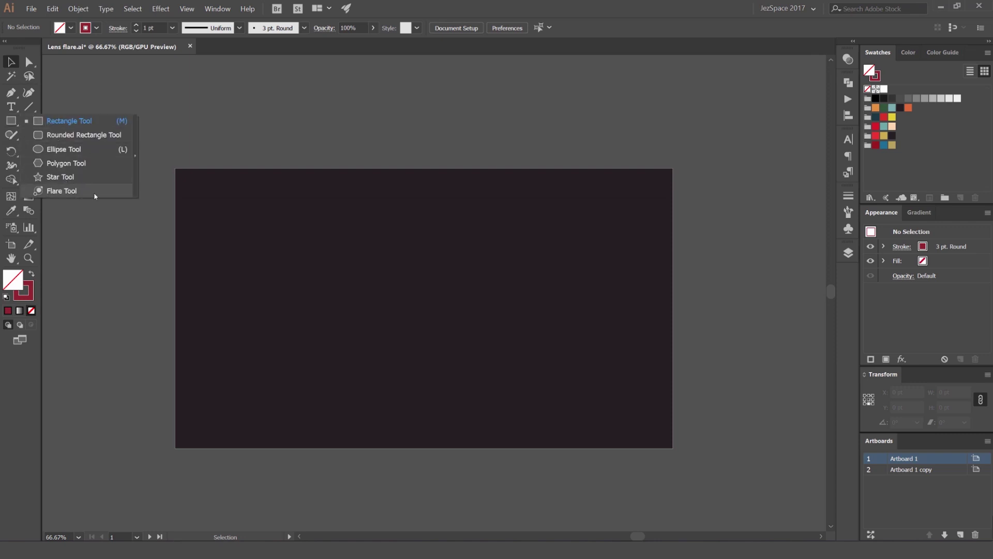
left_click(95, 193)
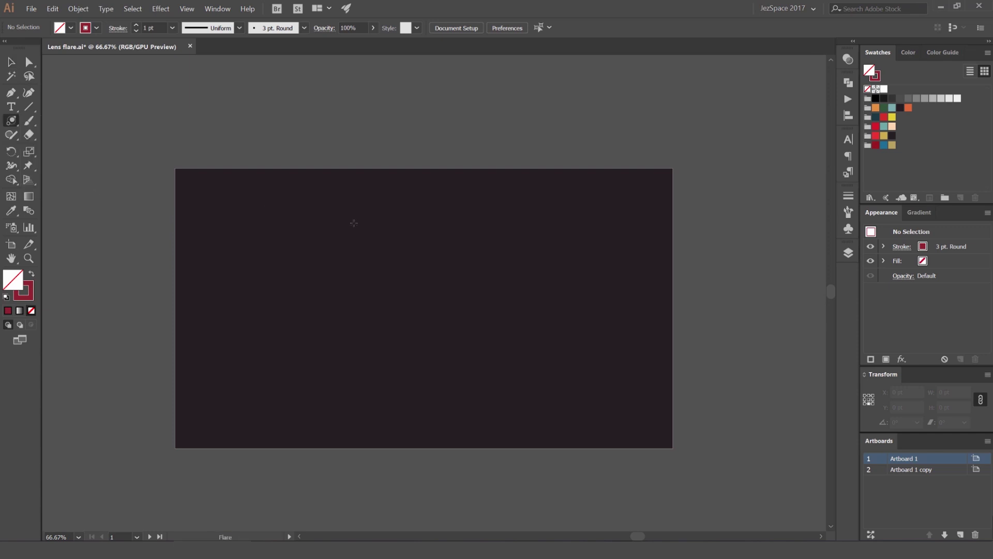
key("ctrl+1")
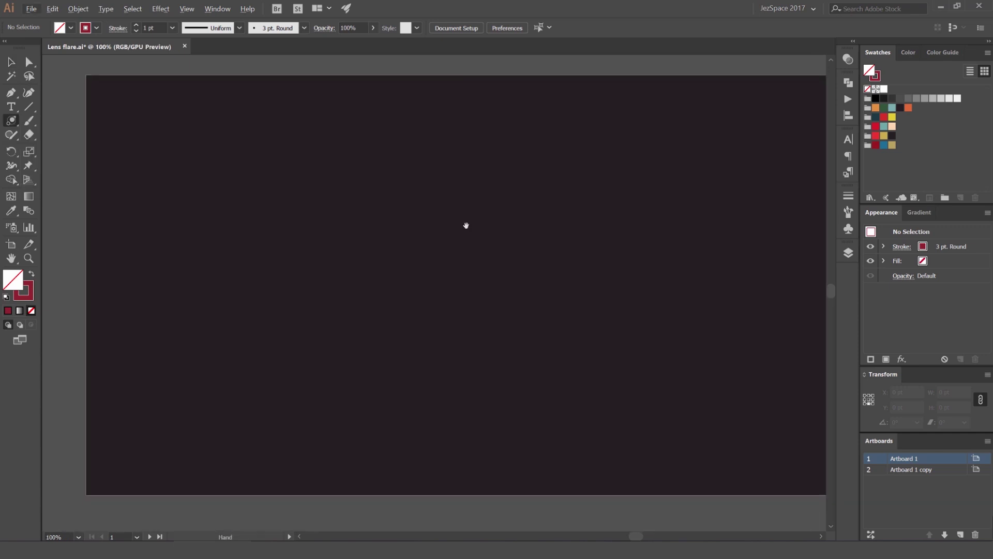
mouse_move(348, 253)
left_mouse_down()
mouse_move(623, 429)
mouse_move(316, 266)
left_mouse_up()
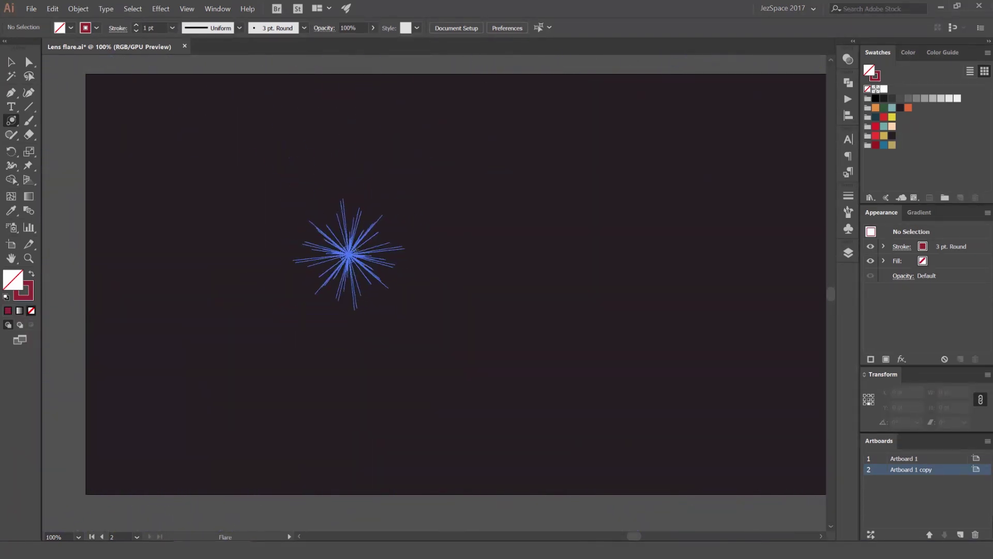
left_click_drag(316, 266, 347, 252)
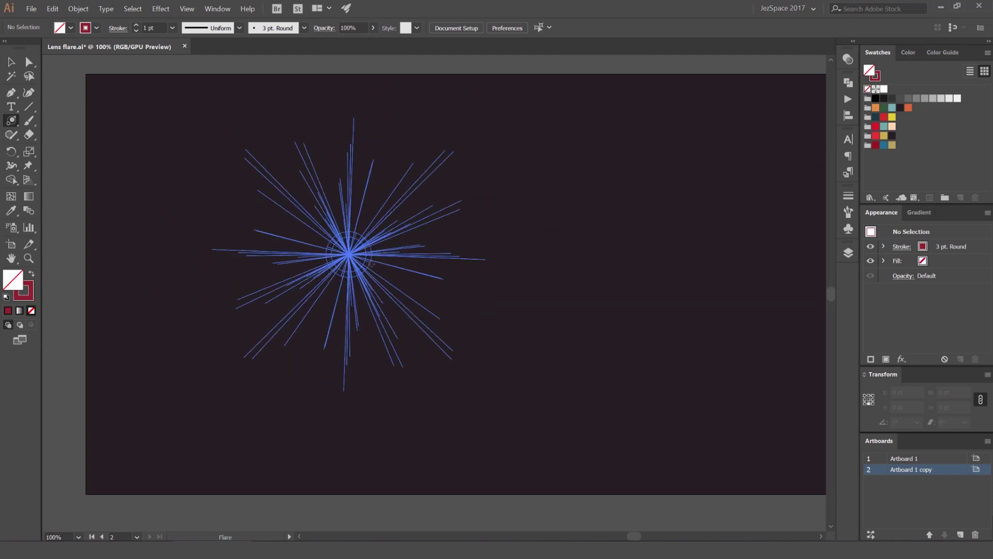
left_click(528, 233)
key("v")
left_click_drag(391, 233, 484, 248)
key("ctrl+minus")
left_click_drag(582, 217, 685, 174)
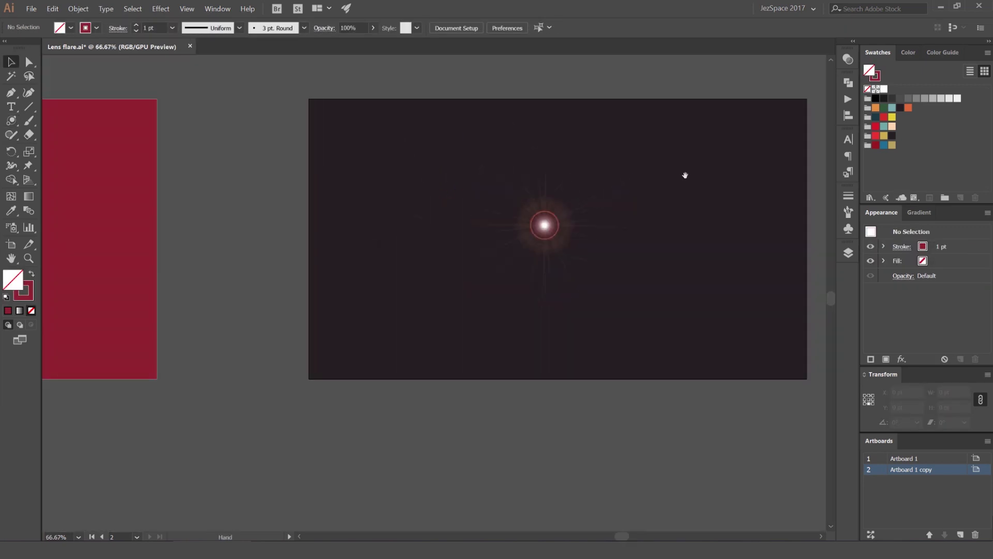
key("ctrl+plus")
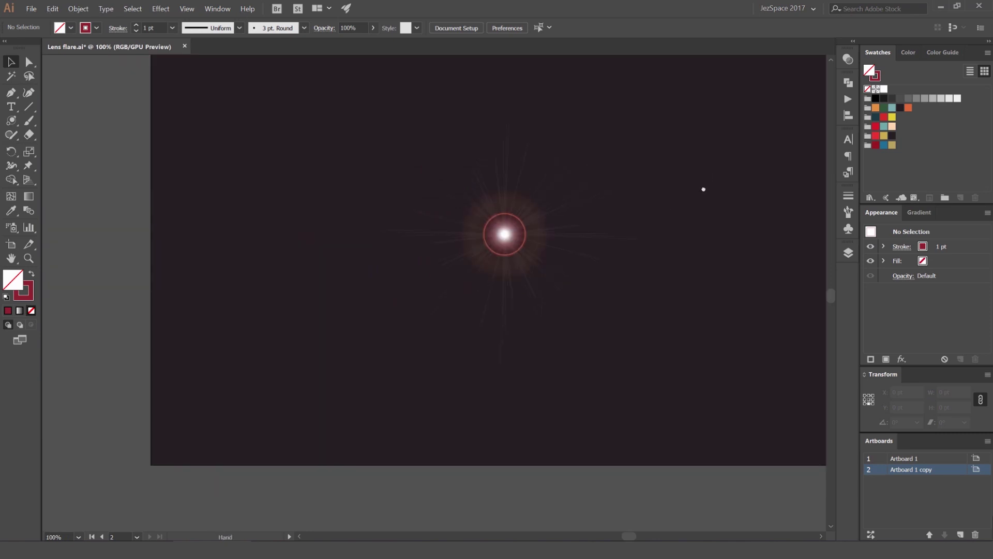
left_click_drag(703, 188, 685, 205)
key("ctrl+a")
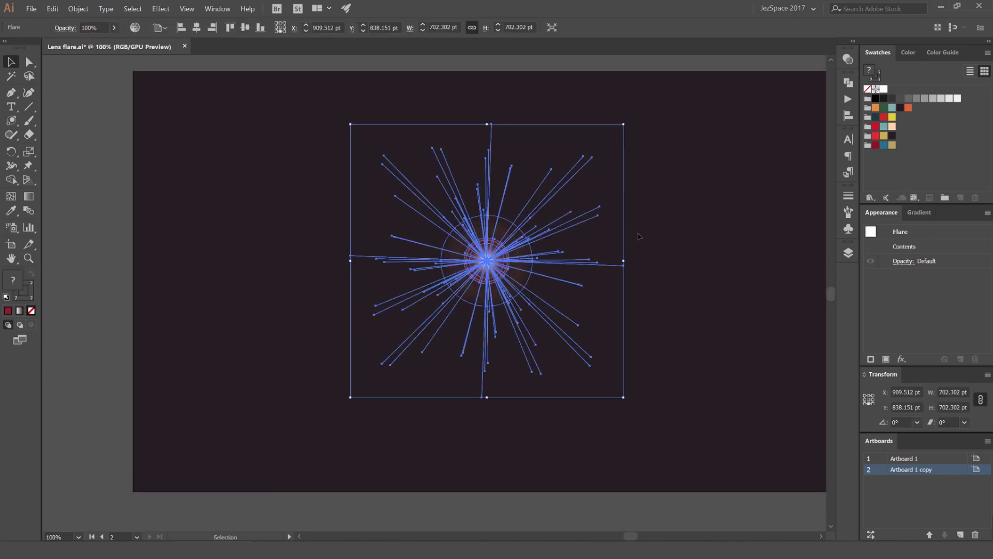
key("Delete")
left_click_drag(636, 237, 529, 242)
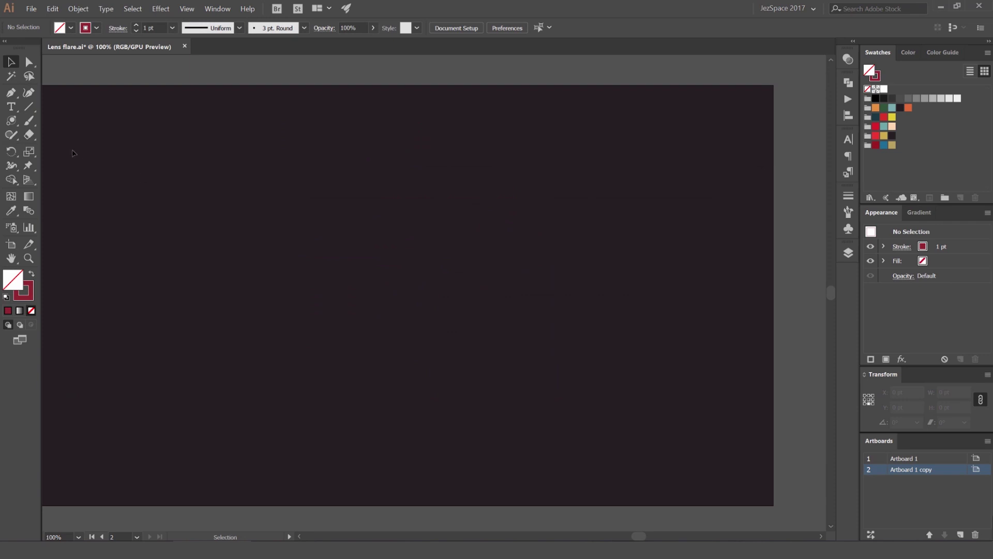
left_click(12, 121)
left_click_drag(394, 266, 481, 266)
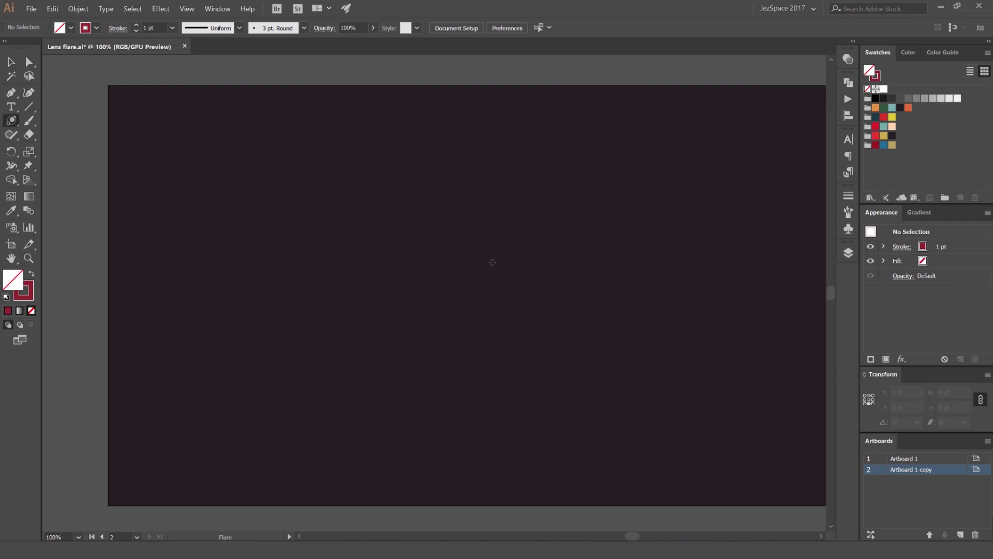
left_click(473, 256)
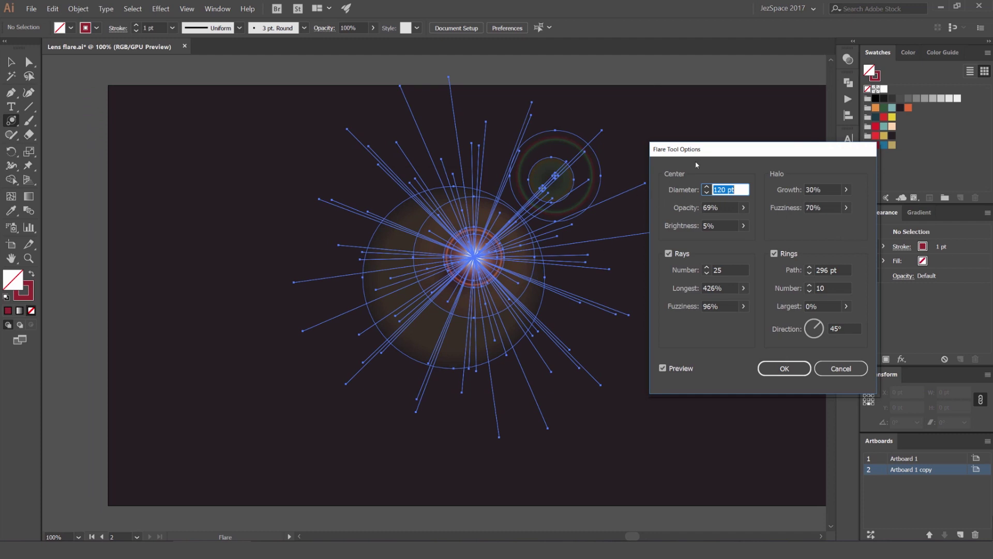
mouse_move(715, 149)
left_mouse_down()
mouse_move(713, 122)
mouse_move(726, 124)
left_mouse_up()
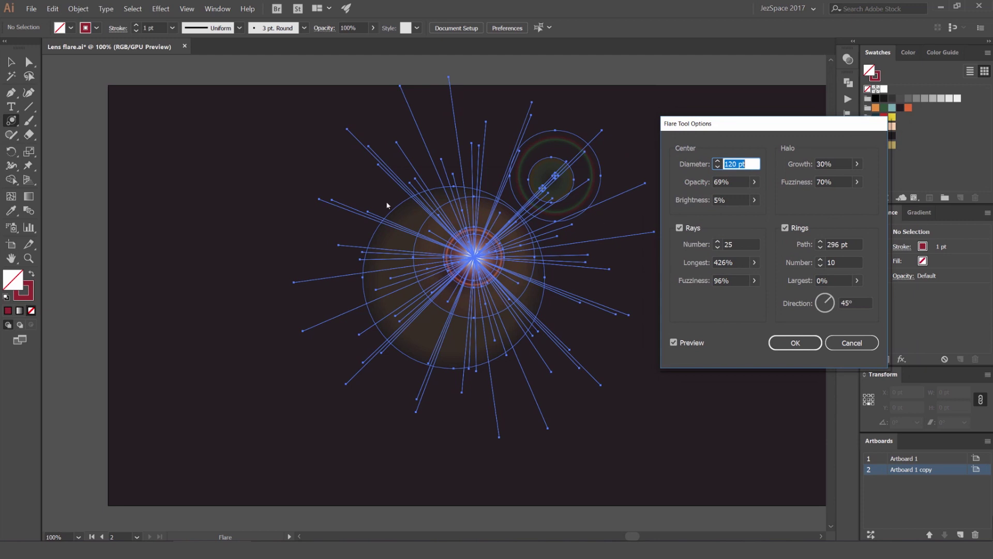
left_click_drag(702, 130, 697, 130)
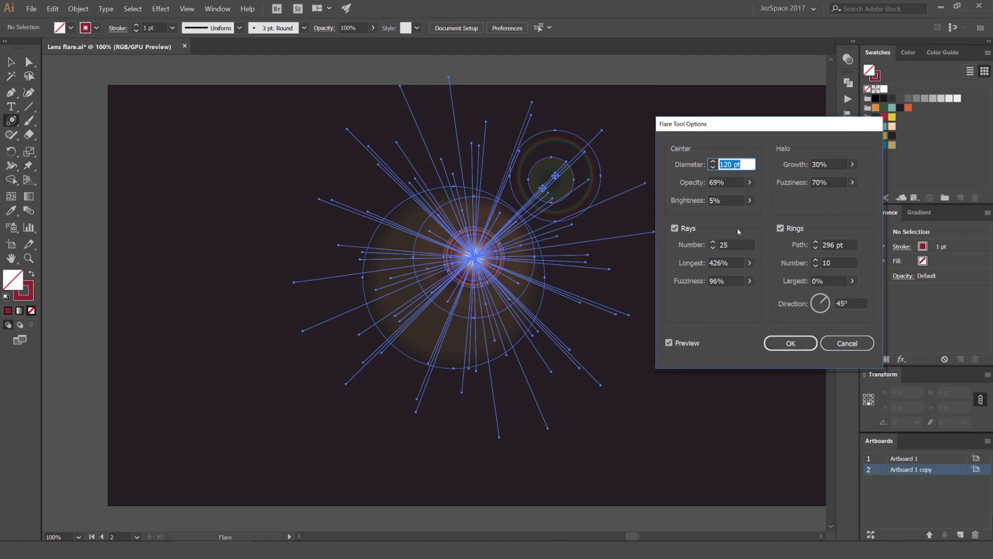
left_click(670, 343)
left_click(670, 343)
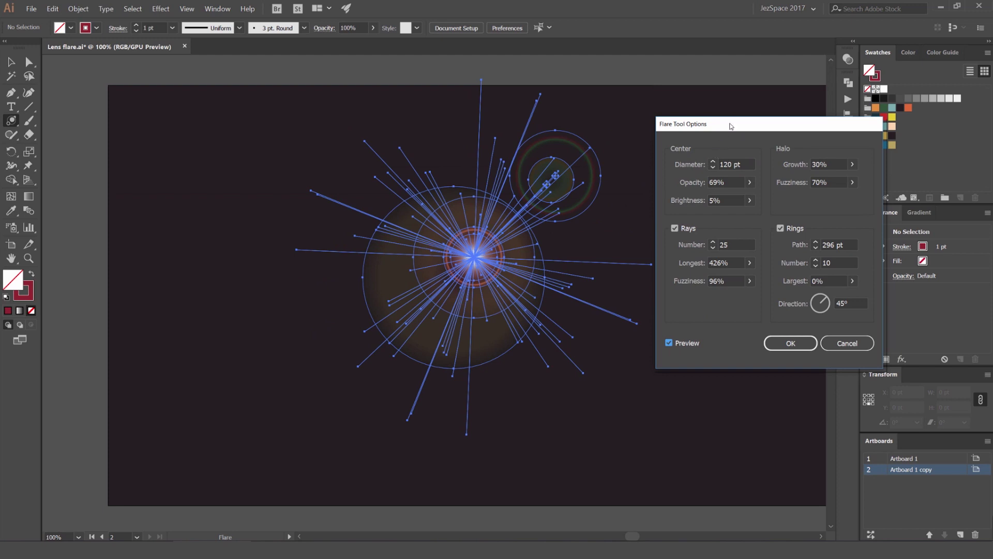
left_click(714, 162)
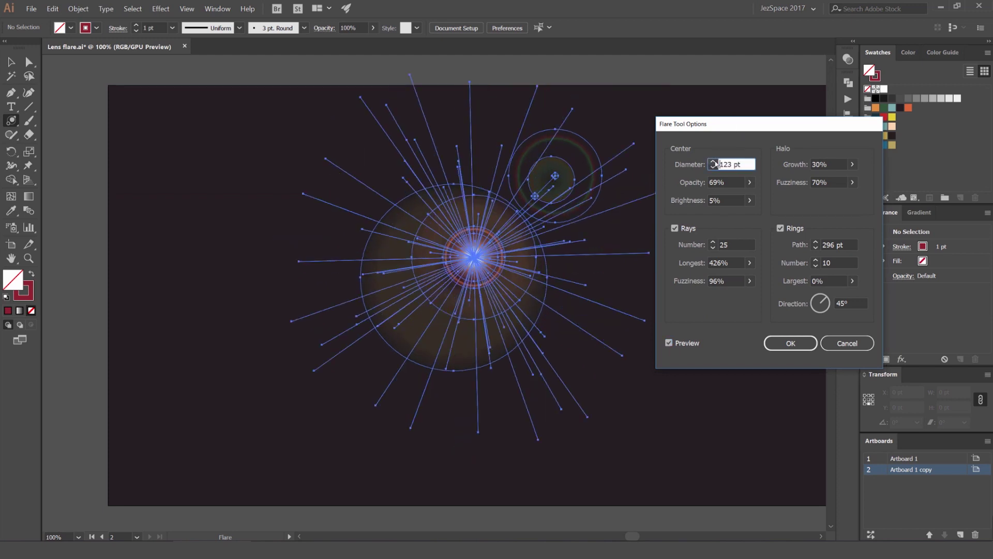
left_click(713, 161)
left_click(713, 161)
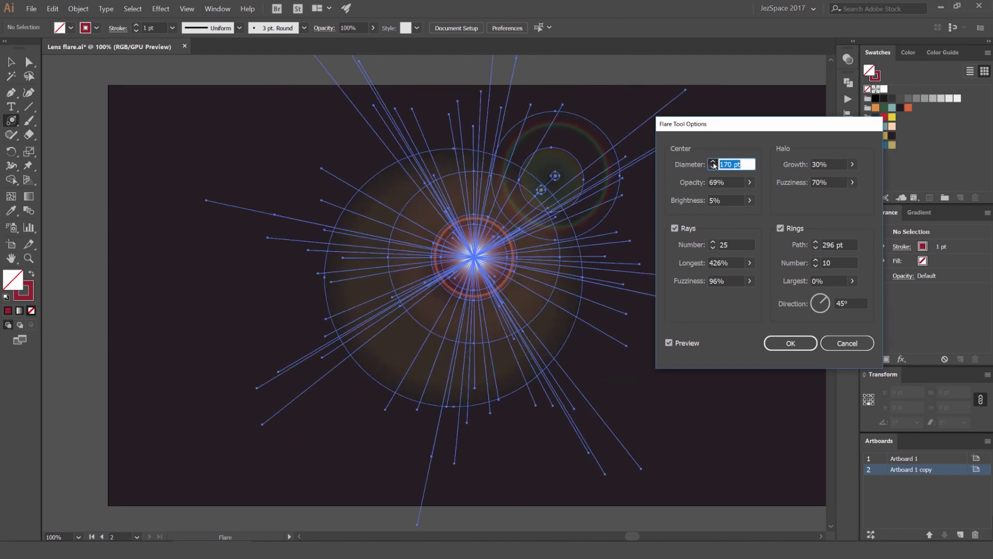
left_click(713, 162)
key("shift+Down")
key("shift+Down")
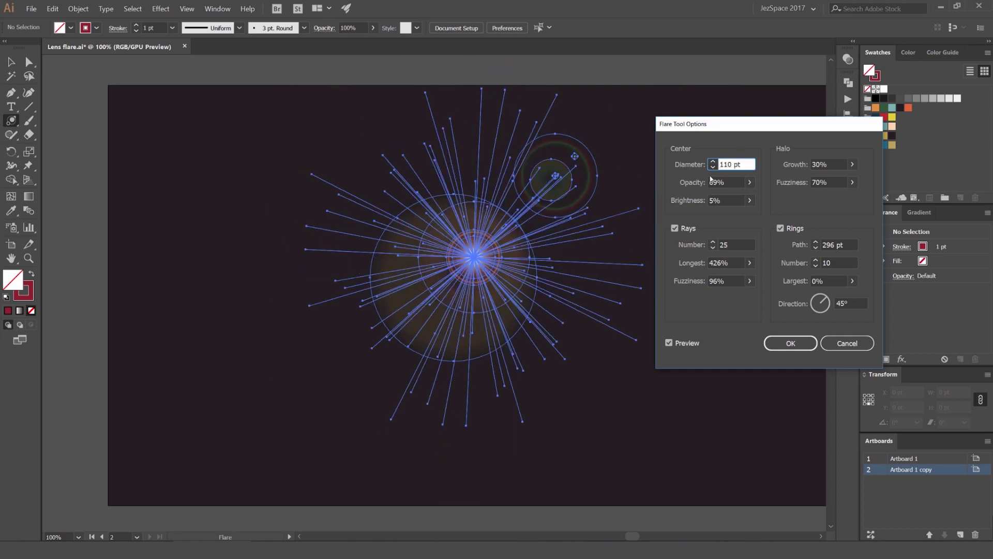
left_click(711, 181)
left_click(750, 181)
left_click_drag(736, 196, 719, 196)
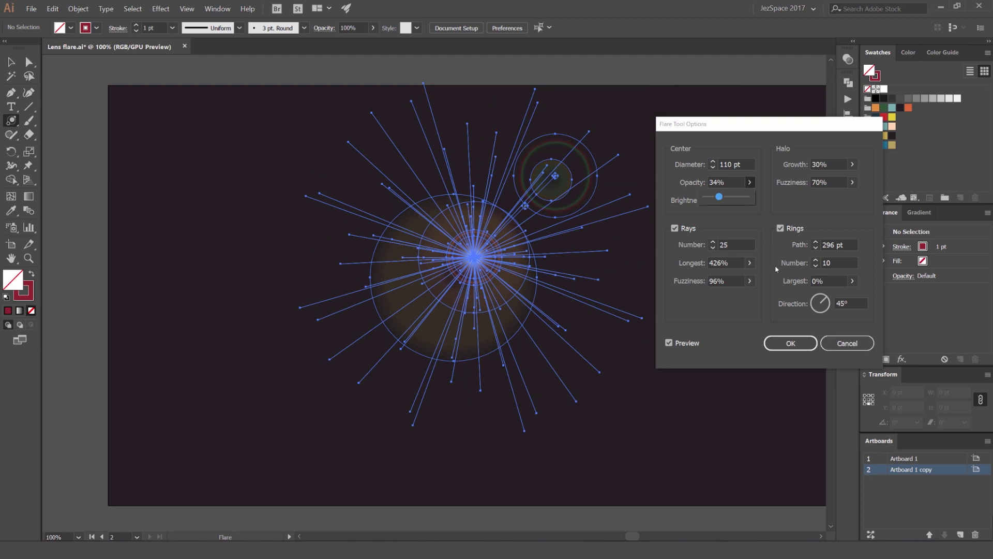
left_click(835, 339)
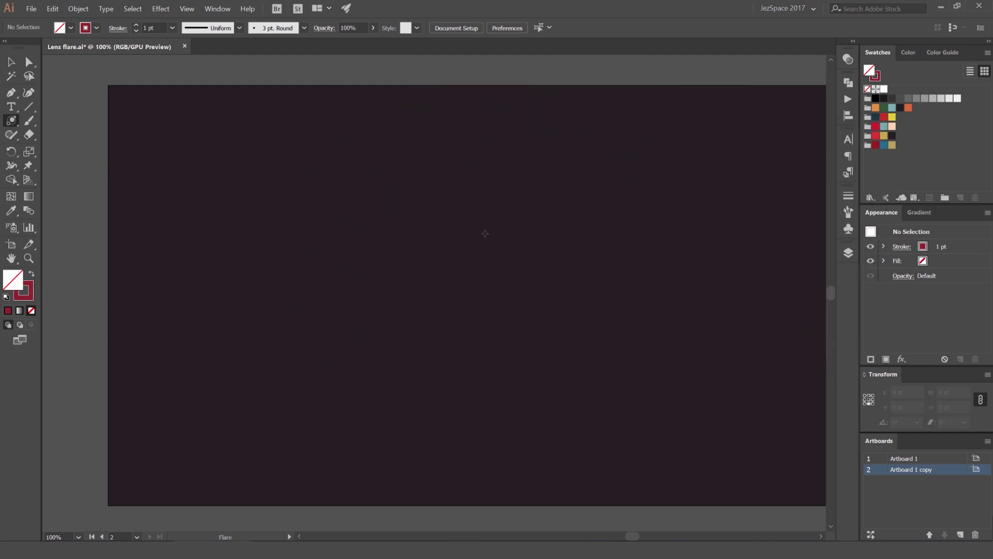
- Reopen Flare Tool Options and set the centre brightness to 0%
left_click(386, 284)
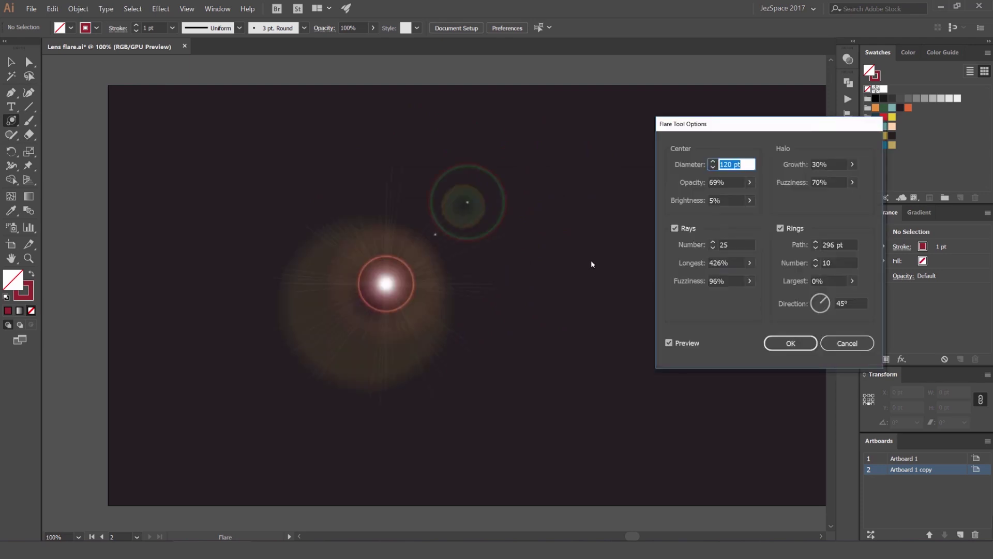
left_click_drag(743, 134, 671, 145)
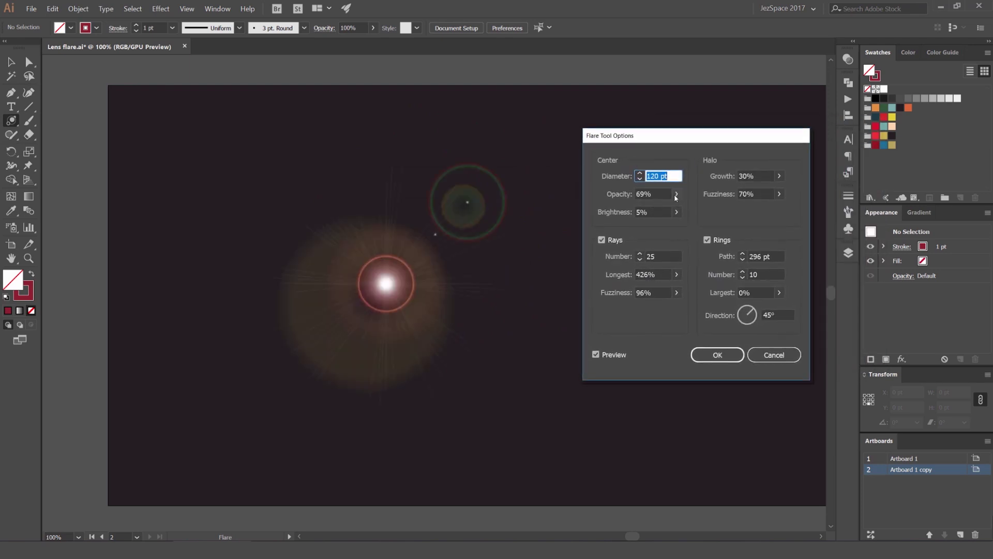
left_click(675, 212)
left_click_drag(634, 226, 649, 226)
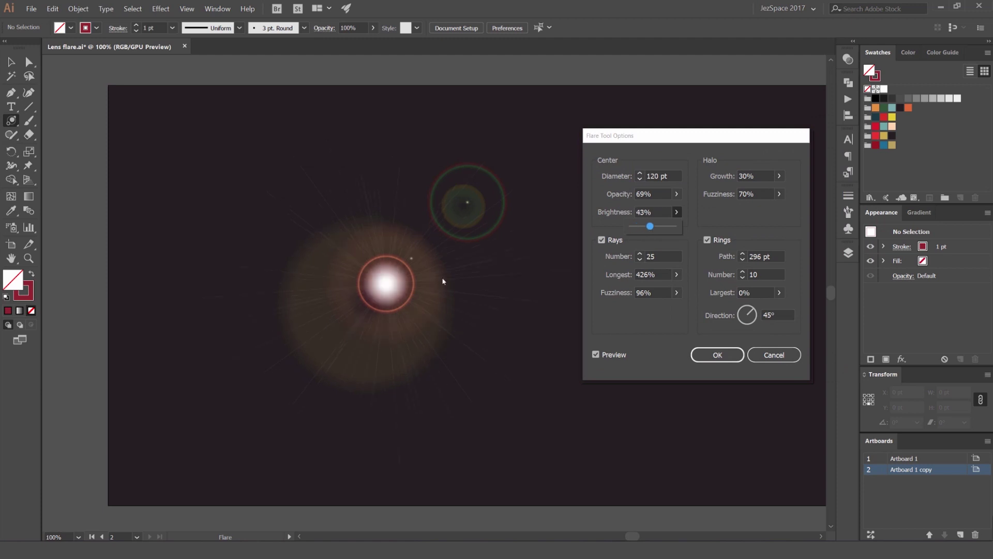
mouse_move(650, 227)
left_mouse_down()
mouse_move(674, 226)
mouse_move(631, 227)
left_mouse_up()
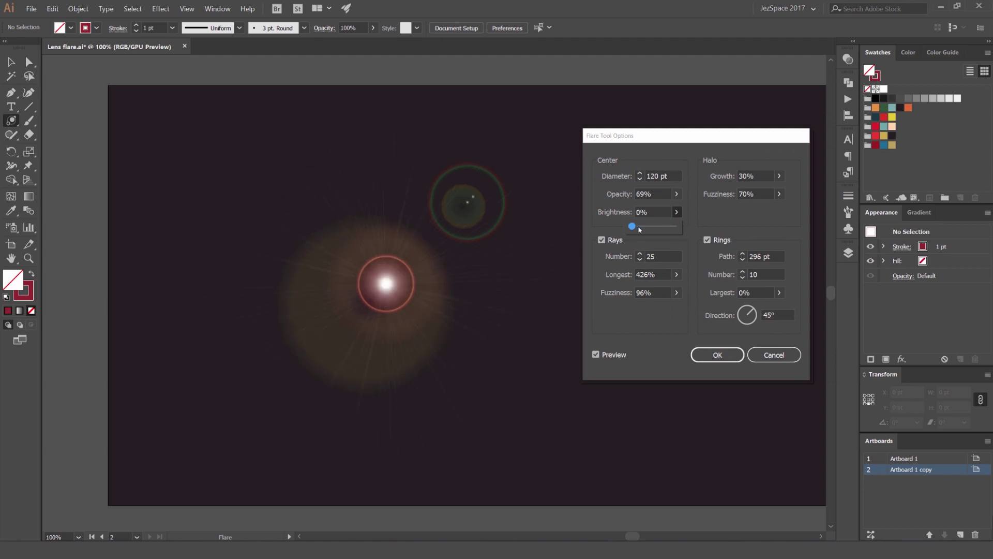
left_click(621, 222)
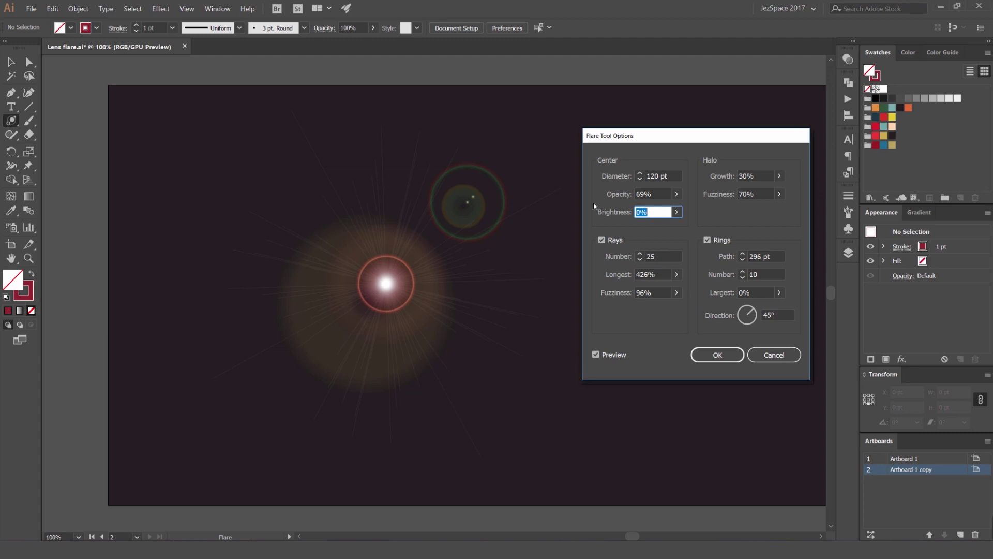
- Keep rays enabled with 10 rays, 295% longest and 64% fuzziness
left_click(602, 240)
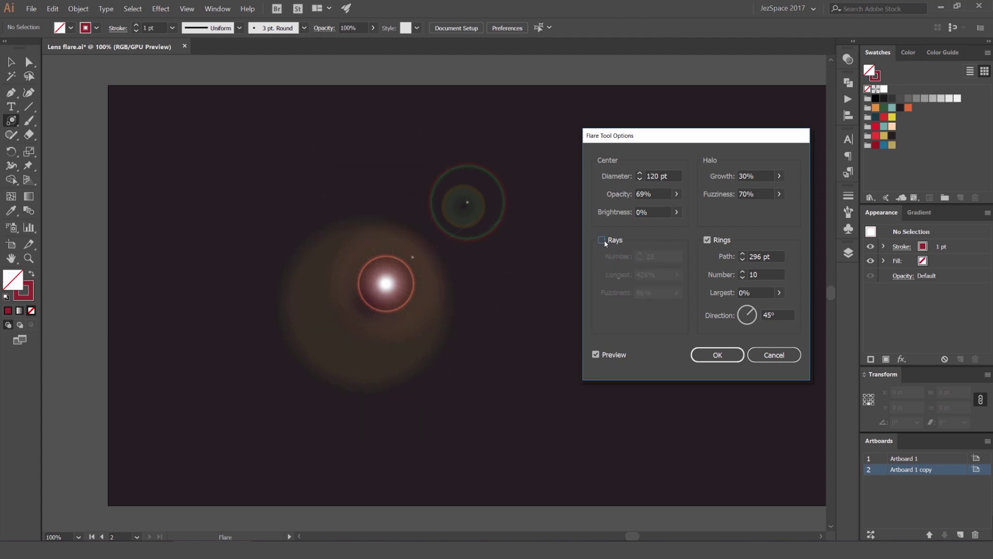
left_click(603, 241)
left_click(640, 254)
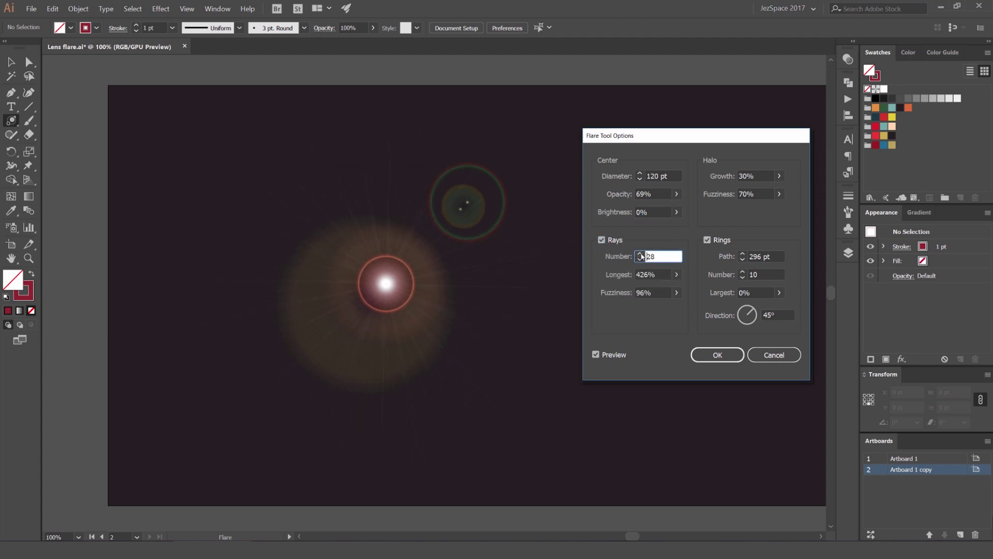
type("10")
left_click_drag(676, 292, 644, 290)
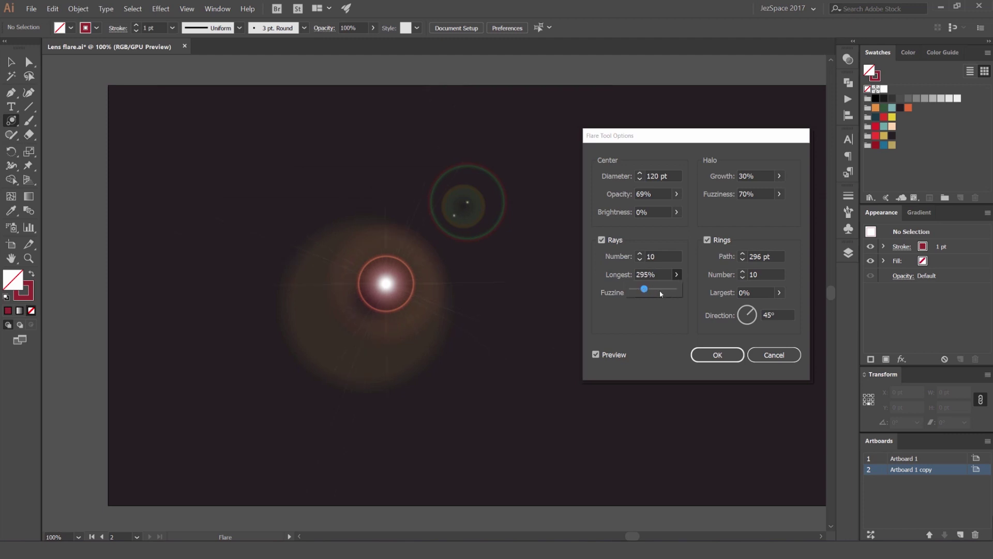
left_click(679, 295)
left_click(679, 296)
left_click_drag(665, 307, 630, 308)
mouse_move(632, 307)
left_mouse_down()
mouse_move(675, 307)
mouse_move(660, 307)
left_mouse_up()
left_click(738, 135)
- Set the halo growth to 53% and the halo fuzziness to 86%
mouse_move(779, 193)
left_mouse_down()
mouse_move(739, 195)
mouse_move(764, 190)
mouse_move(752, 192)
left_mouse_up()
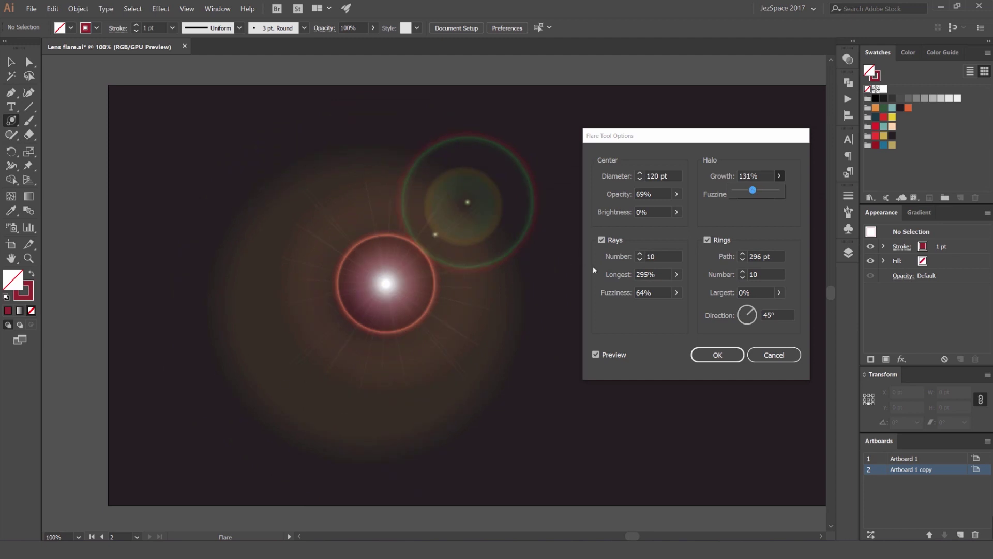
left_click_drag(753, 191, 742, 192)
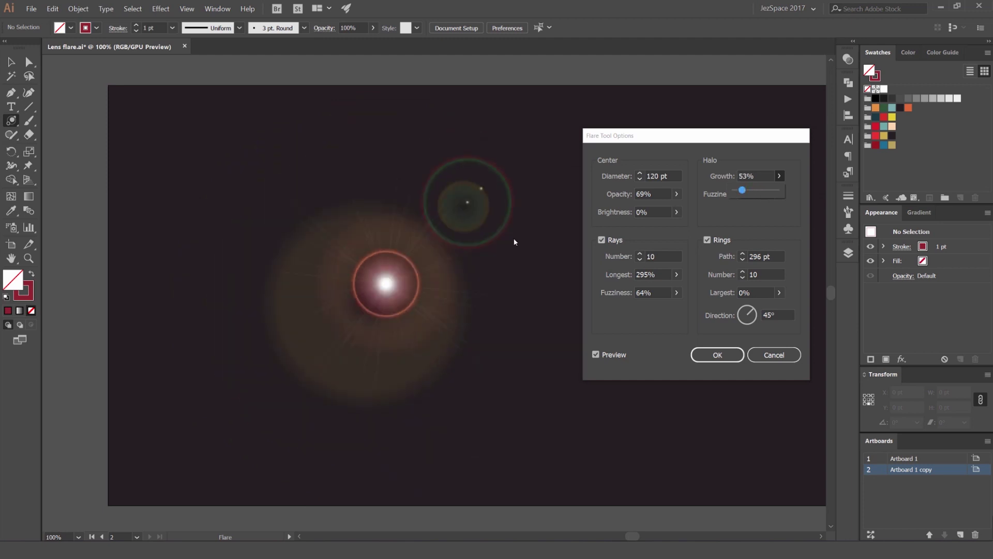
left_click(759, 209)
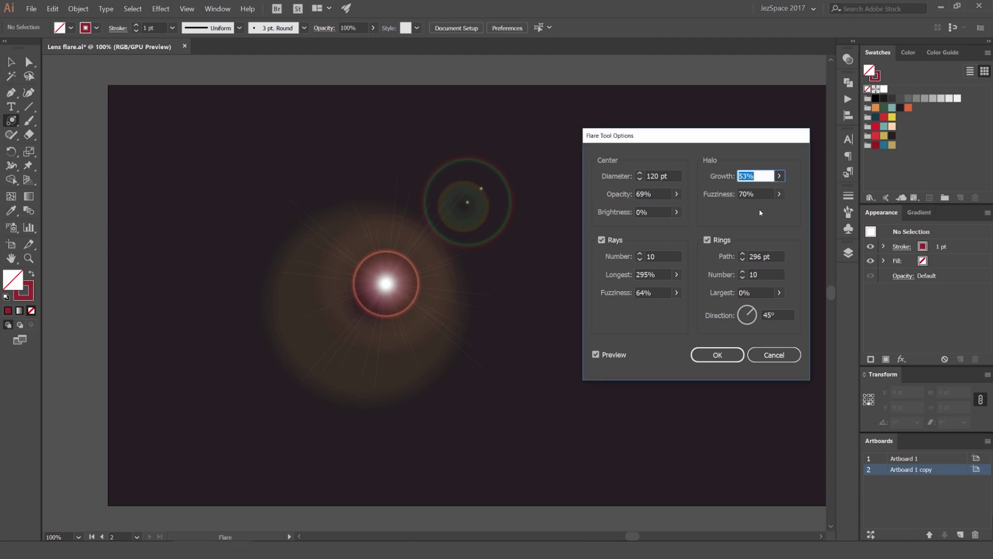
left_click(778, 194)
mouse_move(768, 210)
left_mouse_down()
mouse_move(741, 210)
mouse_move(772, 210)
left_mouse_up()
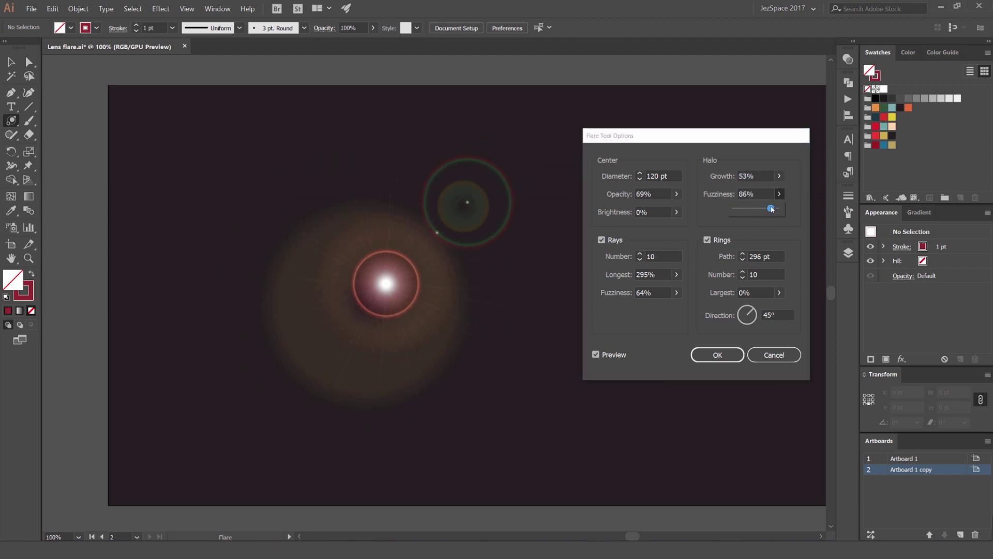
left_click(753, 232)
- Re-enable rings and set the ring path length to 110 pt
left_click(707, 241)
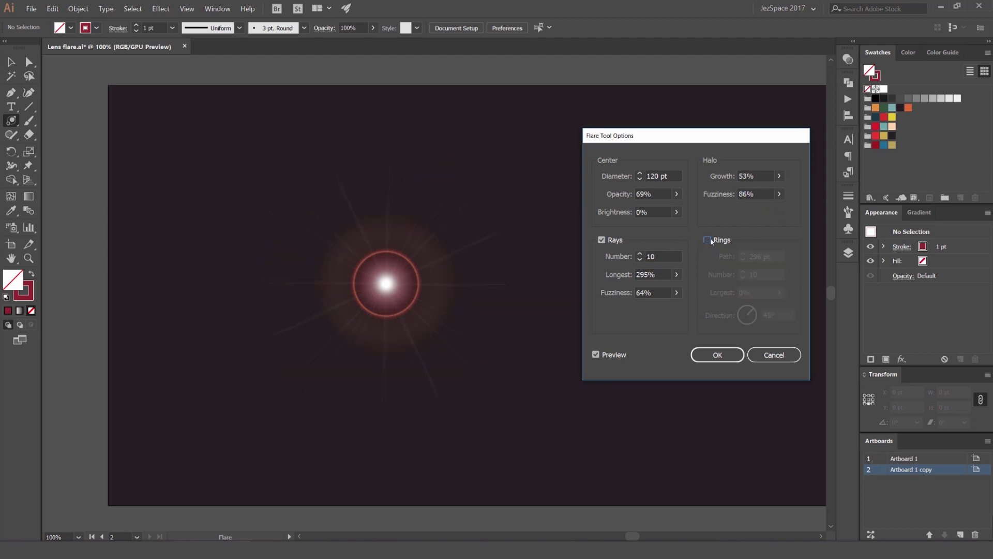
left_click(707, 241)
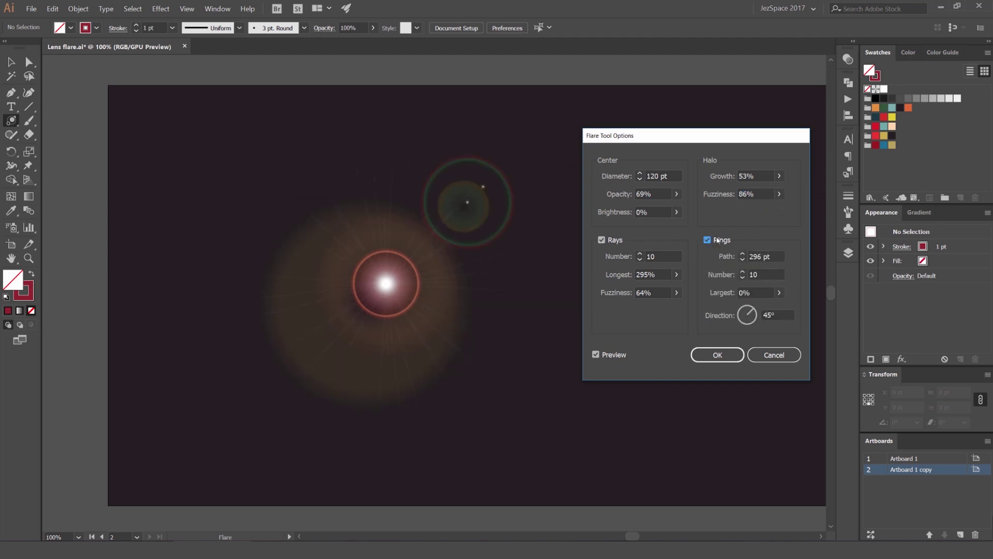
left_click(708, 240)
left_click(743, 256)
left_click(743, 256)
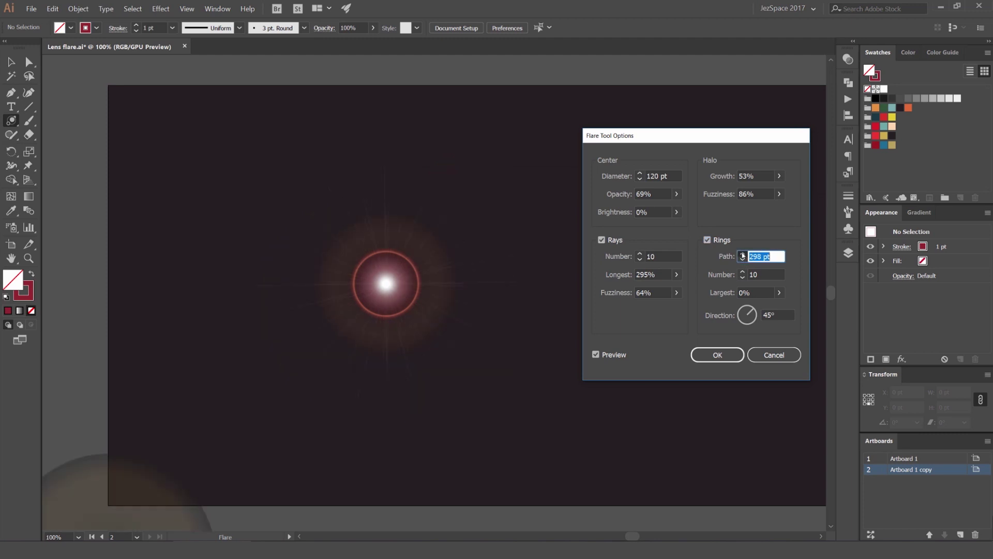
left_click(742, 260)
double_click(757, 256)
type("260")
type("30")
key("Tab")
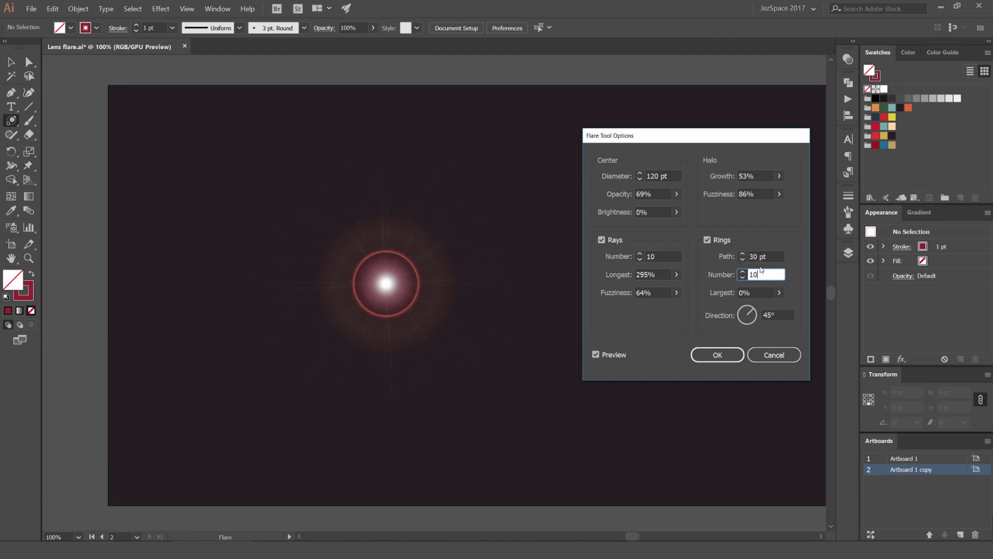
left_click(741, 253)
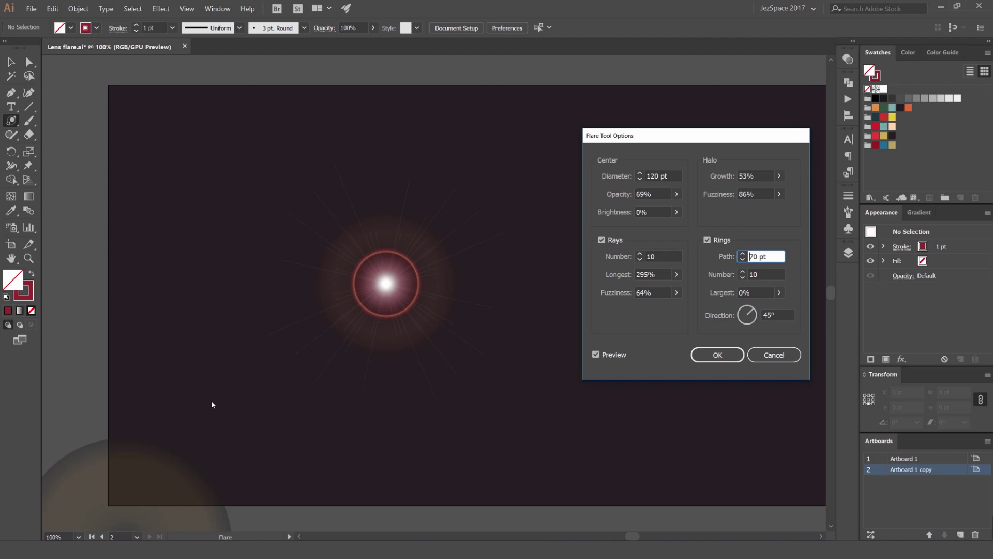
left_click(742, 254)
left_click(742, 254)
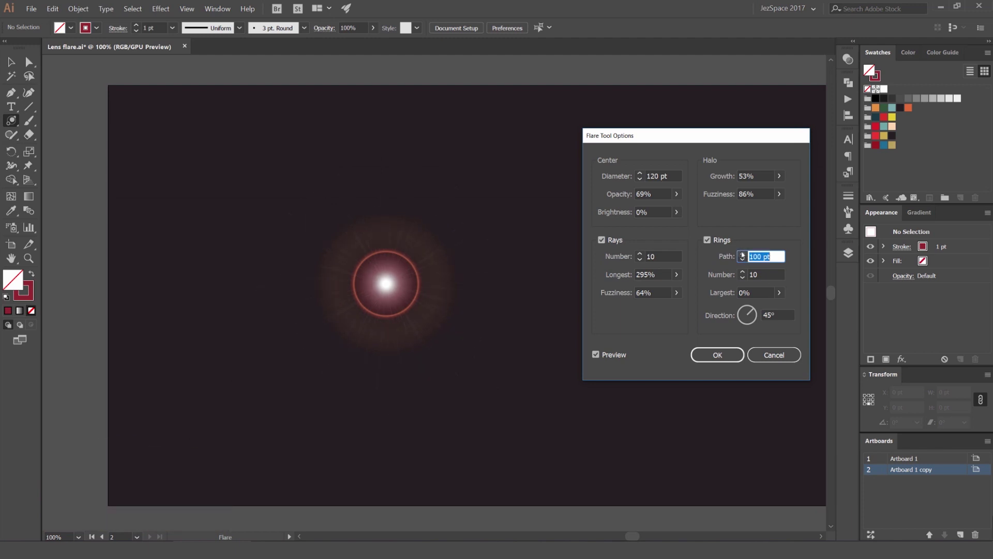
- Set 30 rings with the largest at 136%, and draw the flare
left_click(741, 272)
type("30")
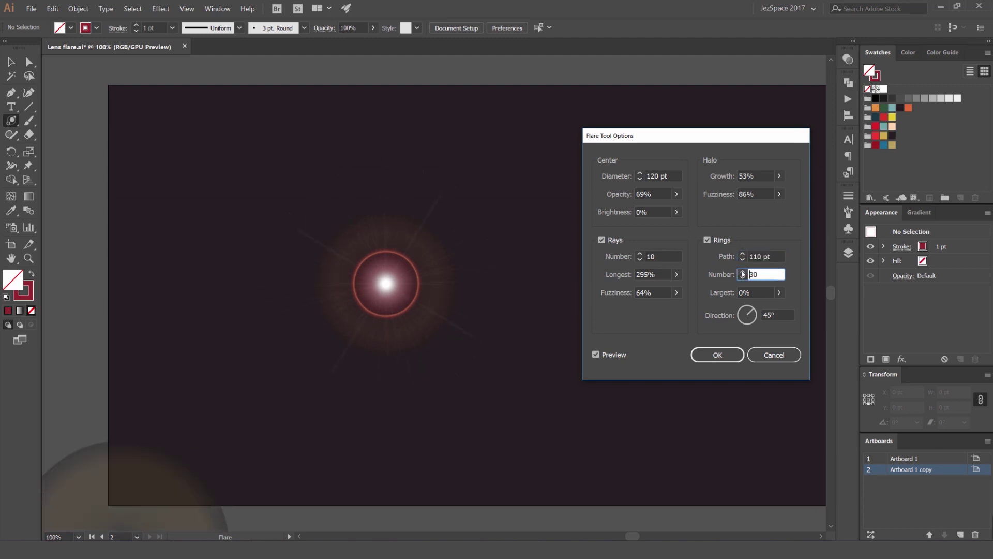
left_click(778, 293)
left_click_drag(739, 306, 771, 309)
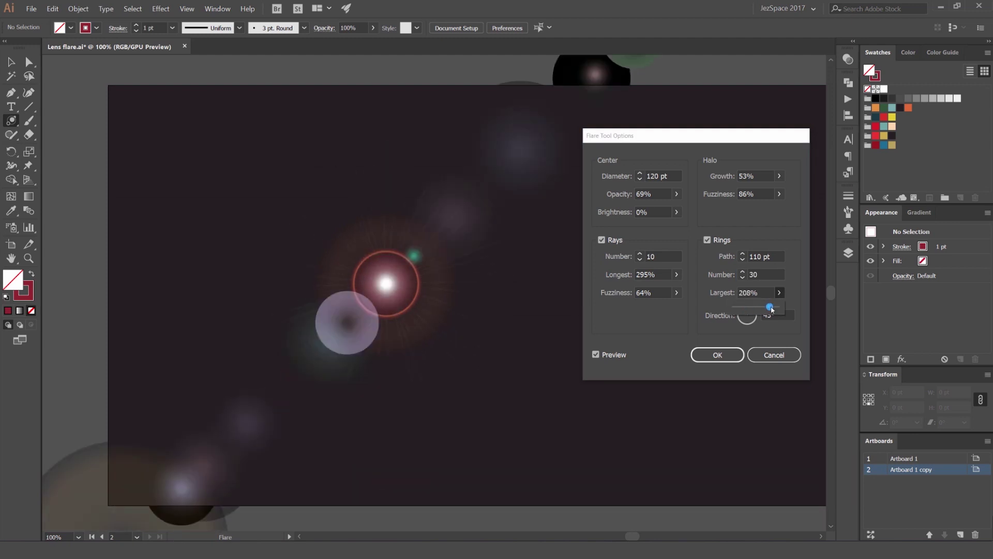
left_click_drag(770, 309, 757, 308)
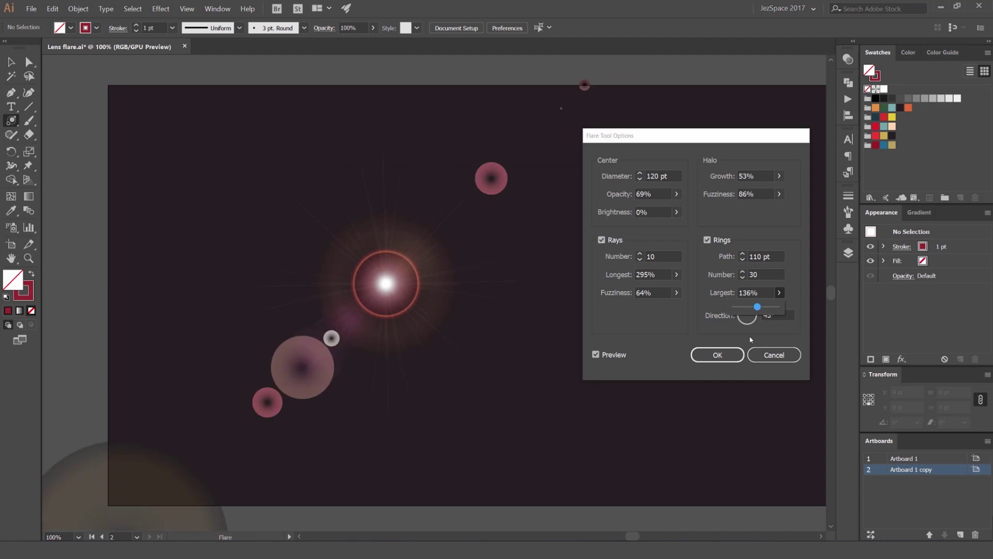
left_click(717, 354)
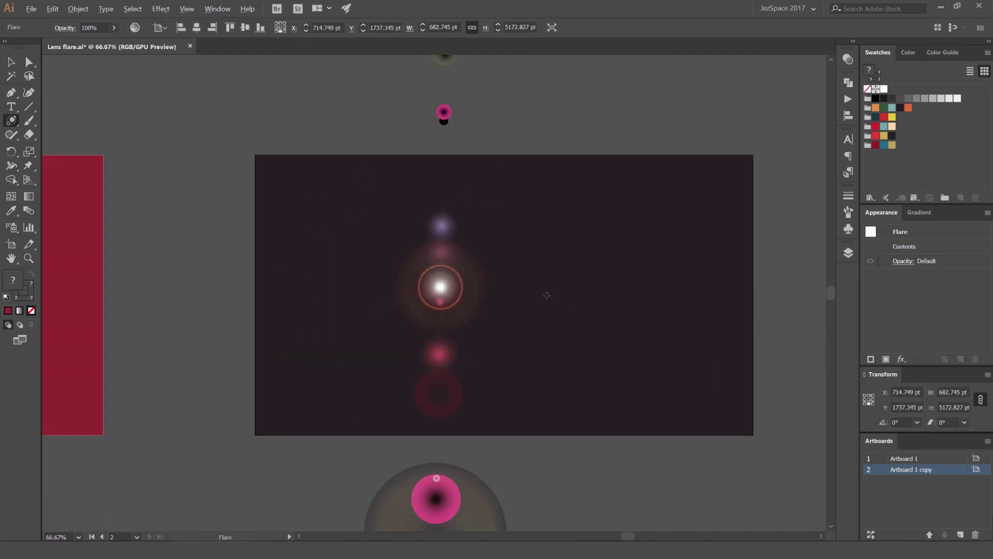
scroll(547, 294, "down", 2, "alt")
key("v")
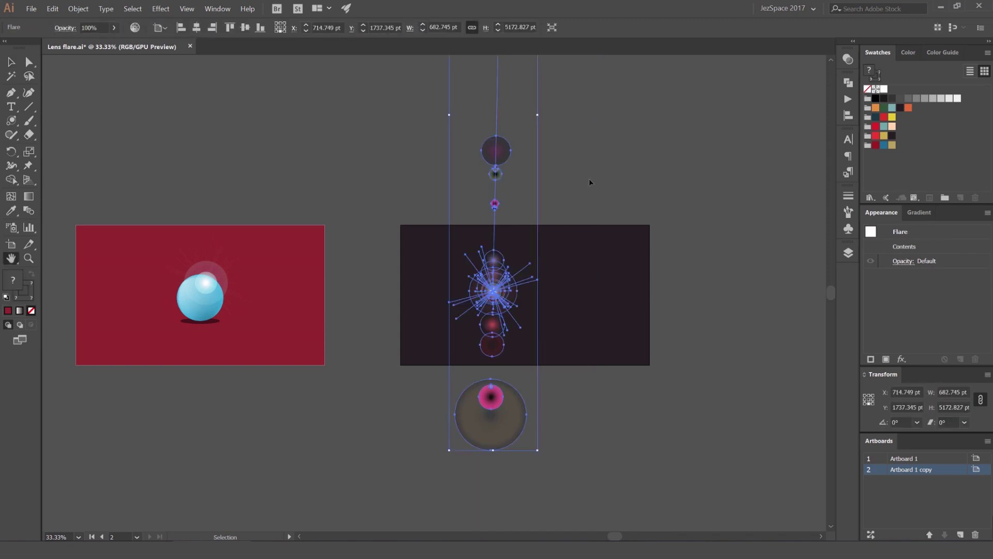
key("h")
scroll(589, 180, "up", 5)
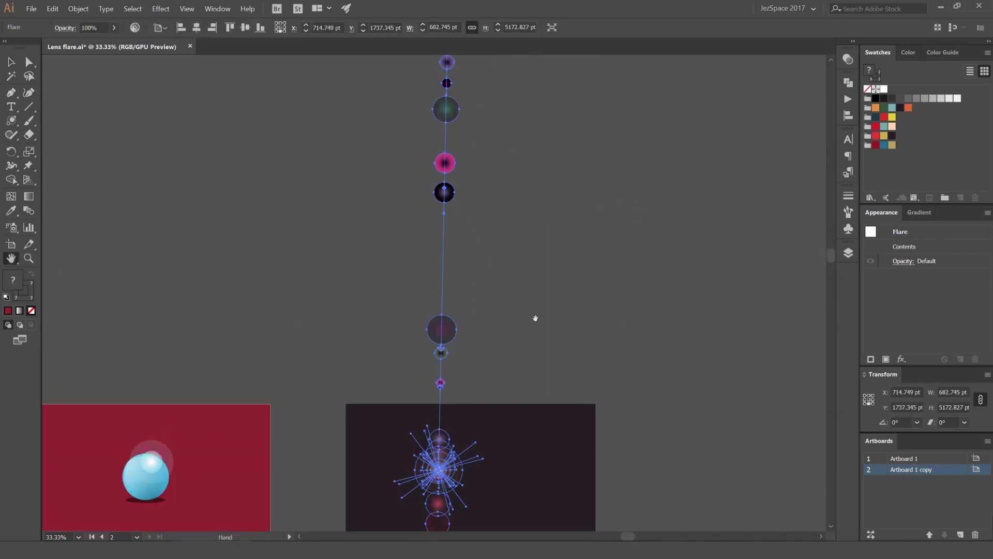
scroll(532, 328, "up", 5)
scroll(532, 328, "down", 2, "alt")
scroll(603, 275, "down", 3)
key("v")
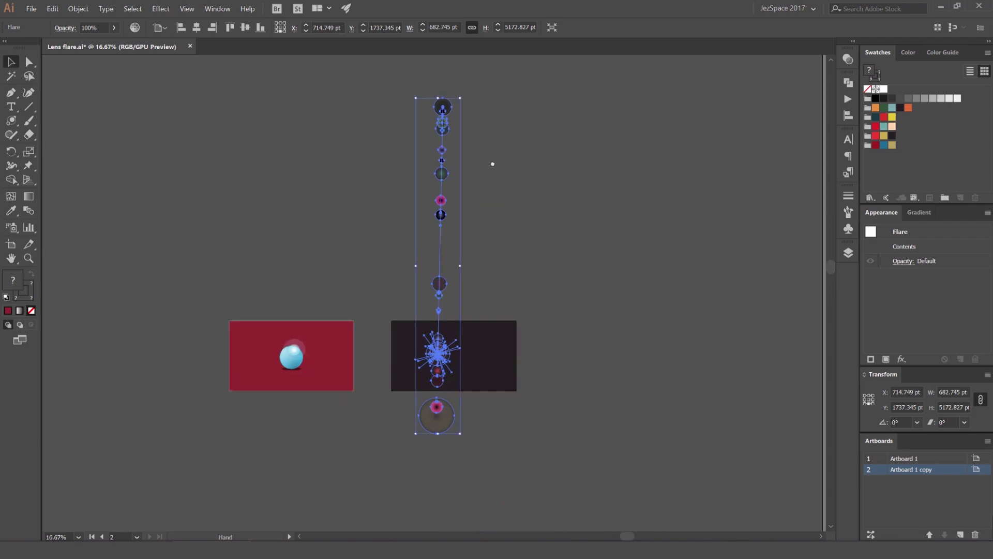
left_click(492, 161)
scroll(455, 106, "up", 1, "alt")
scroll(450, 121, "up", 3, "alt")
scroll(416, 172, "up", 1, "alt")
scroll(417, 173, "down", 2, "alt")
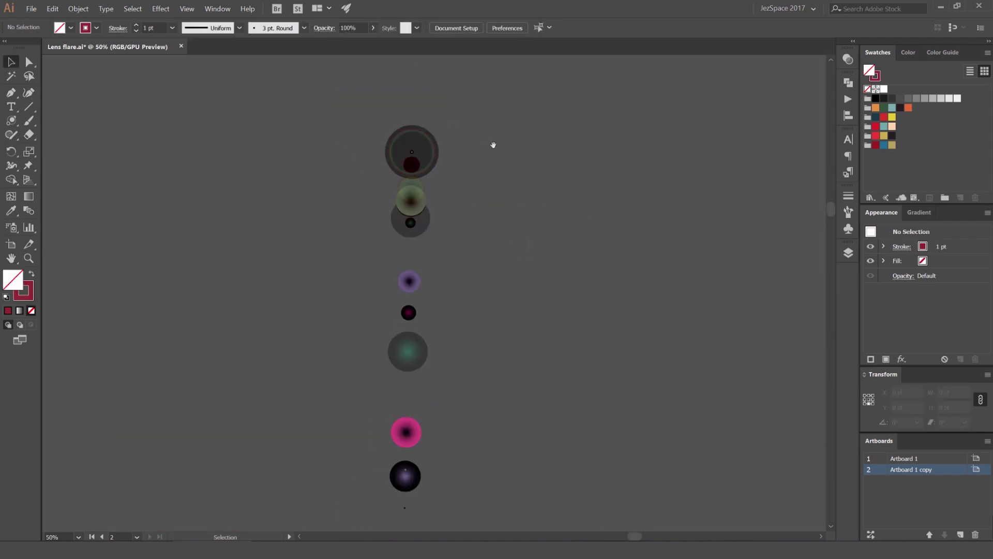
scroll(493, 147, "down", 2)
scroll(578, 313, "down", 1, "alt")
scroll(594, 352, "up", 1, "alt")
scroll(594, 353, "down", 2, "alt")
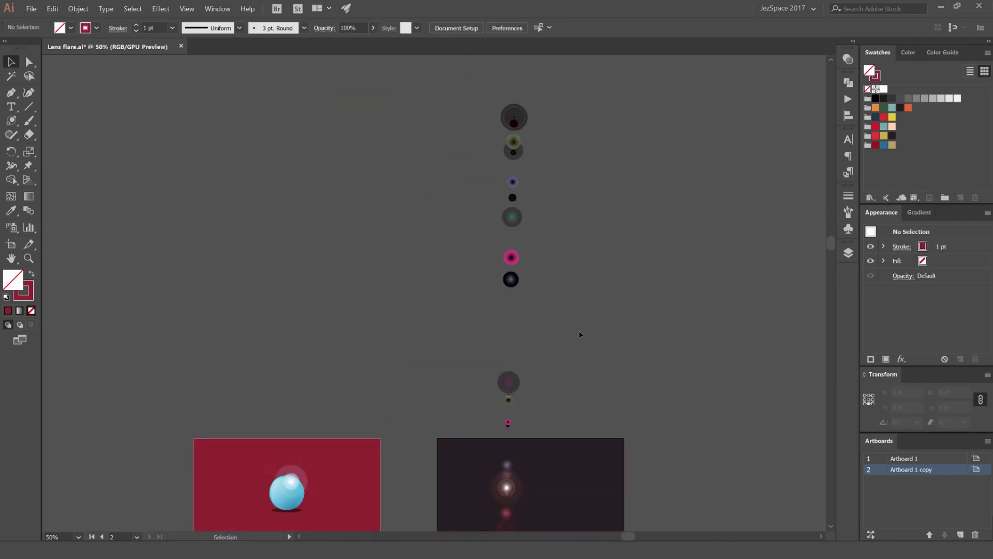
scroll(582, 333, "down", 3)
left_click(469, 334)
scroll(532, 330, "up", 3, "alt")
left_click(434, 268)
scroll(434, 267, "up", 1, "alt")
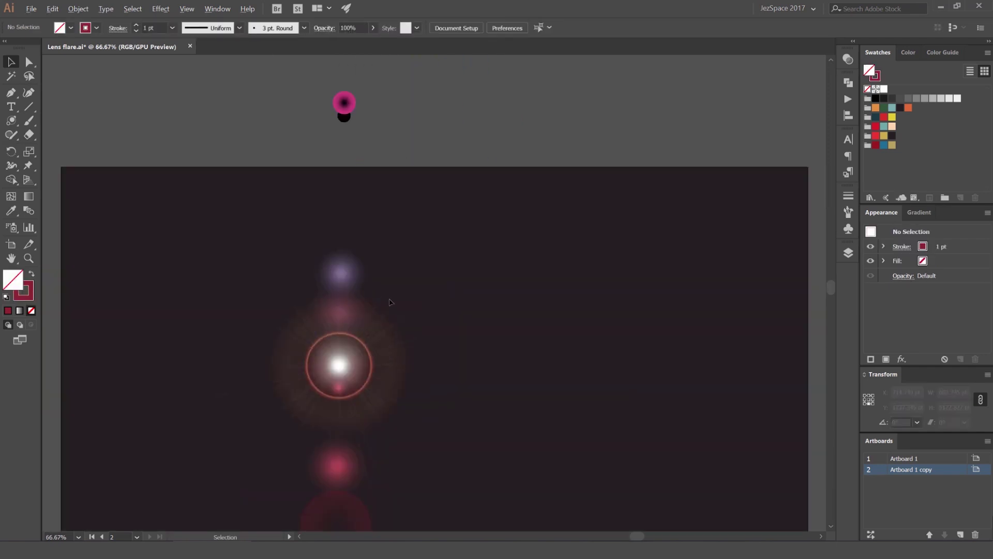
scroll(427, 272, "up", 2, "alt")
scroll(419, 273, "down", 2)
scroll(416, 274, "down", 5, "alt")
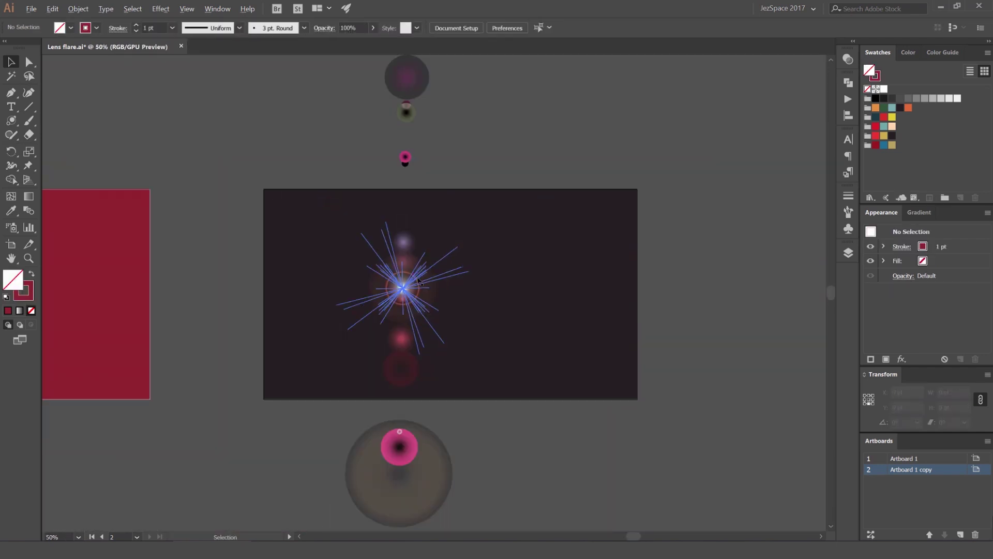
left_click(434, 272)
scroll(489, 276, "down", 1, "alt")
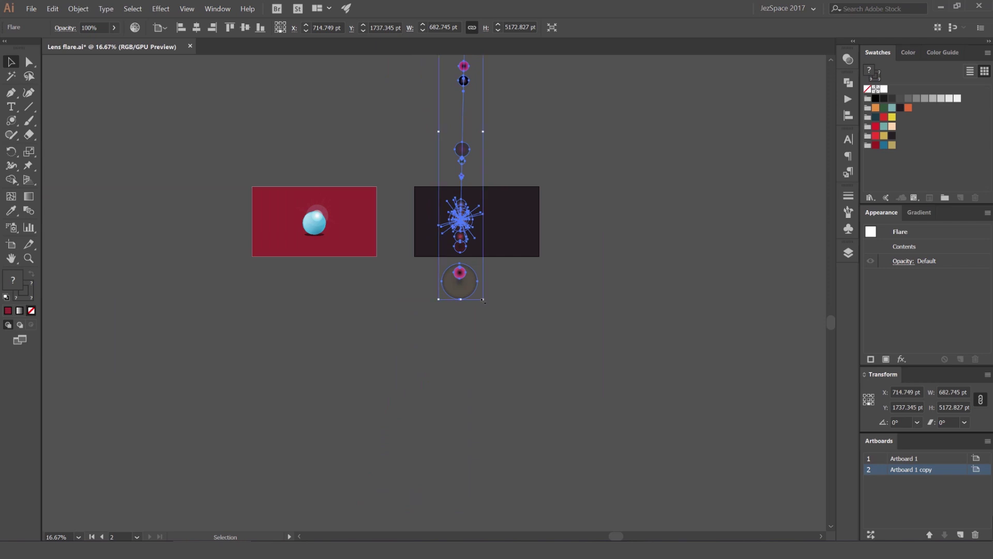
- Shrink the flare, rotate it to about 275.82°, and stretch its bounding box
left_click_drag(482, 300, 469, 252)
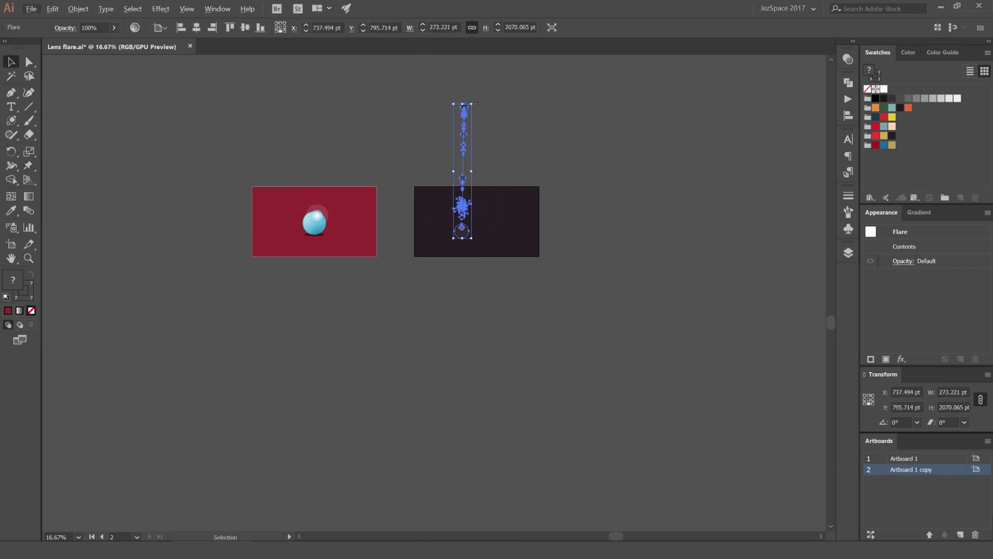
left_click_drag(475, 102, 534, 172)
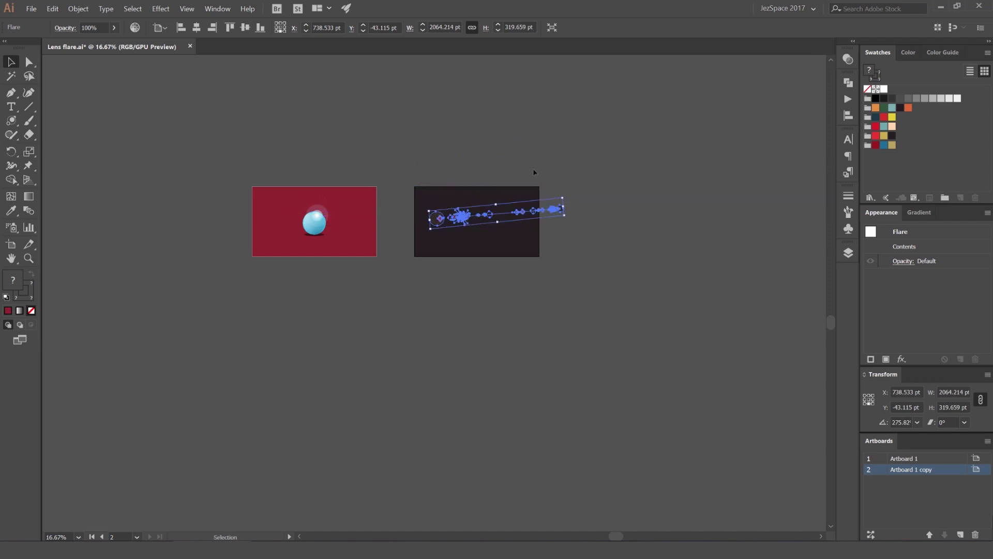
key("ctrl+equal")
key("ctrl+equal")
key("ctrl+equal")
left_click_drag(478, 221, 618, 260)
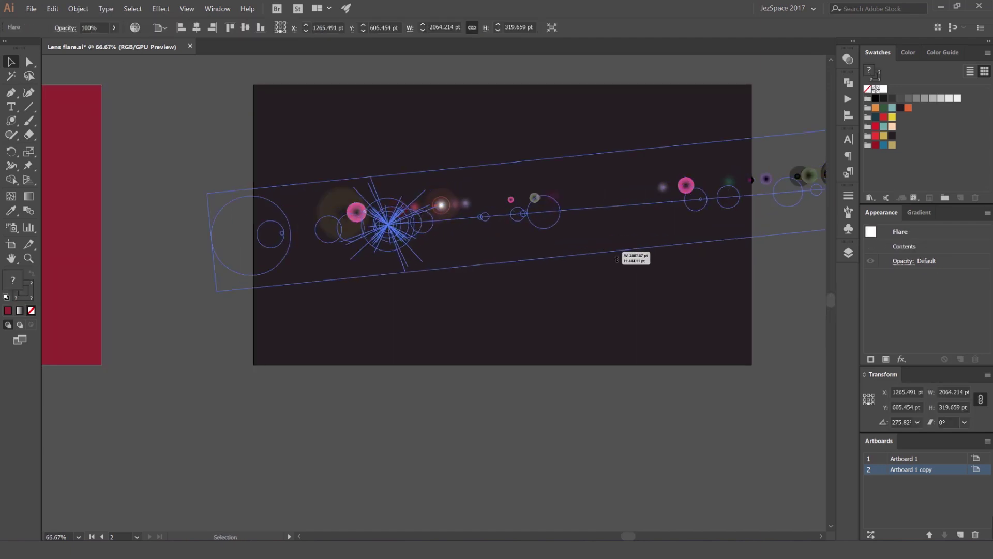
left_click_drag(617, 260, 466, 218)
left_click(602, 160)
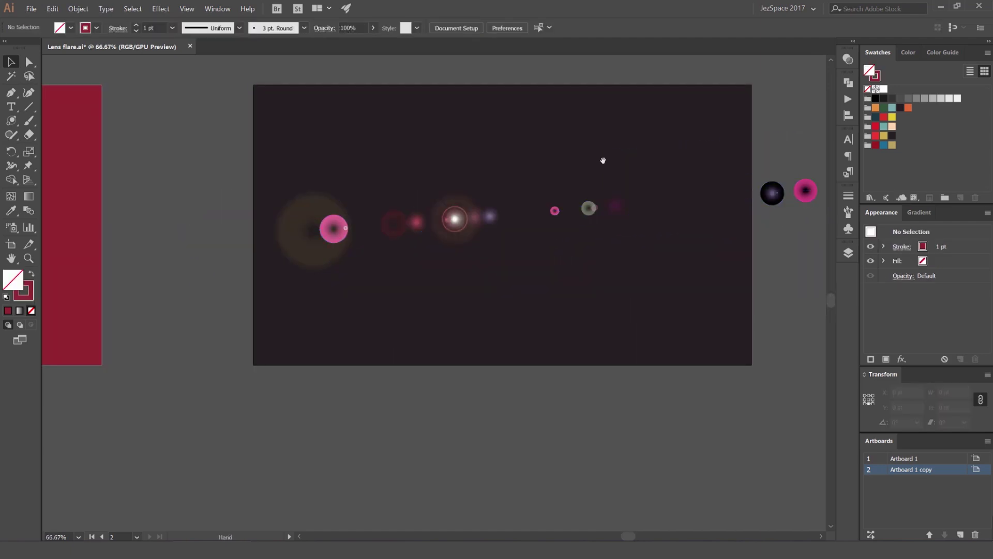
key("ctrl+minus")
- Delete the flare rings beyond the artboard's right edge and the two leftmost circles
key("a")
left_click_drag(738, 157, 515, 269)
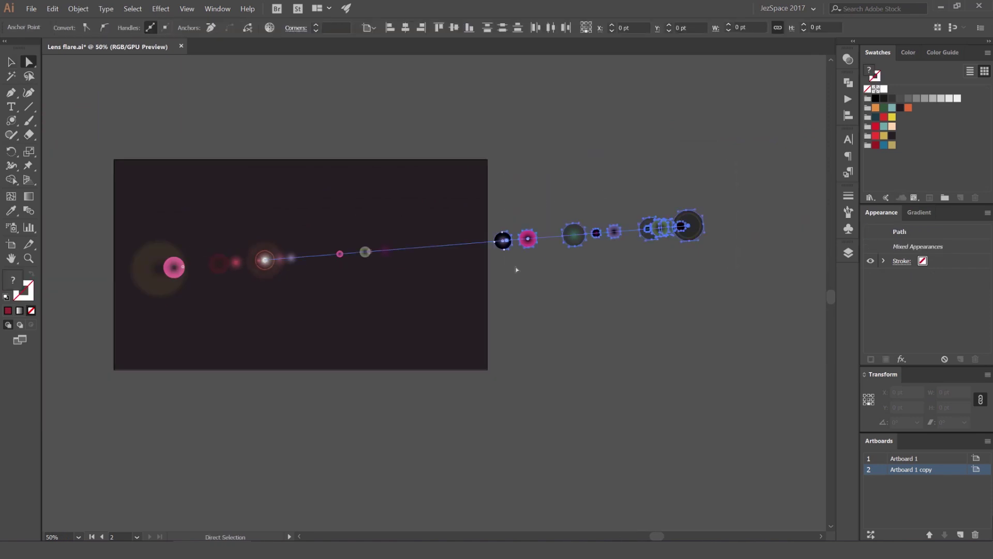
key("Delete")
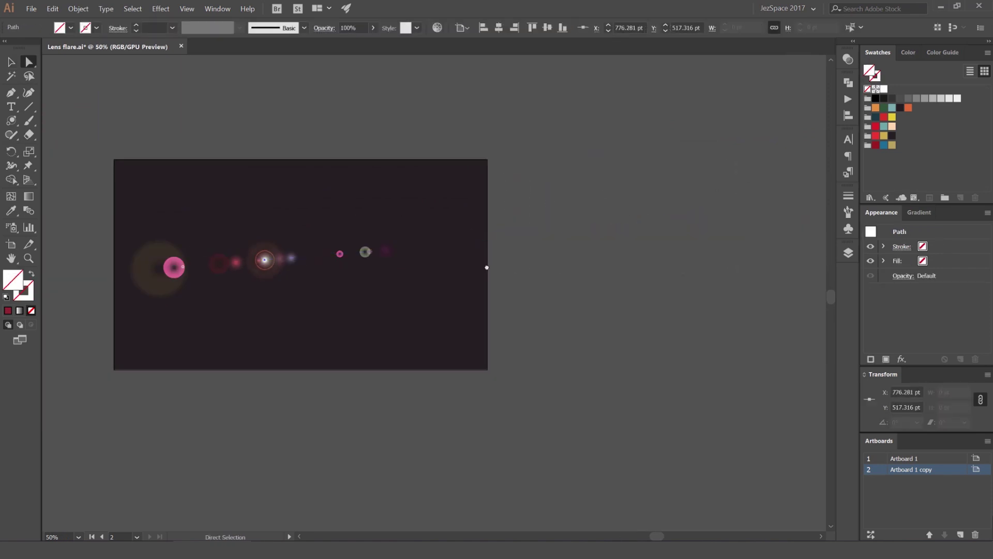
scroll(223, 262, "up", 2, "alt")
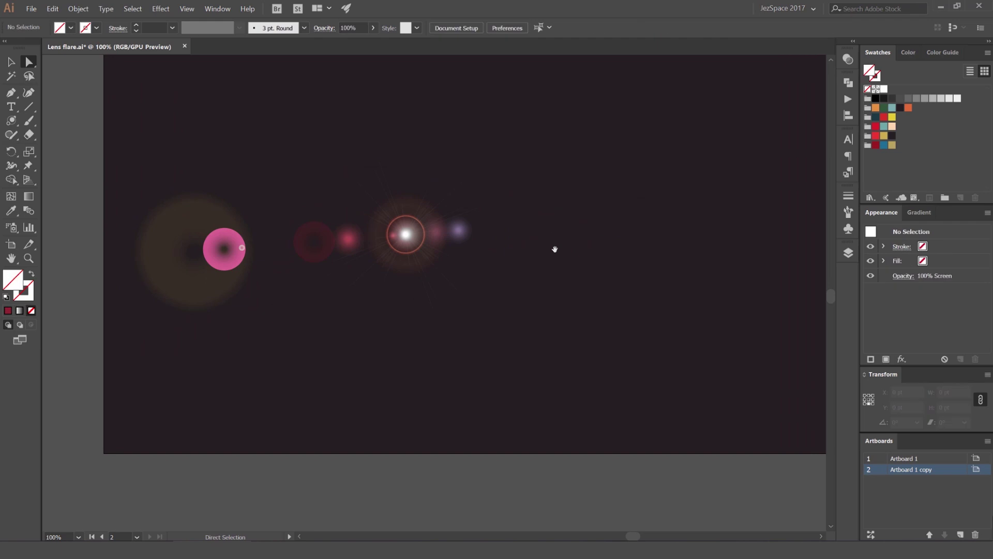
left_click(182, 296)
key("Delete")
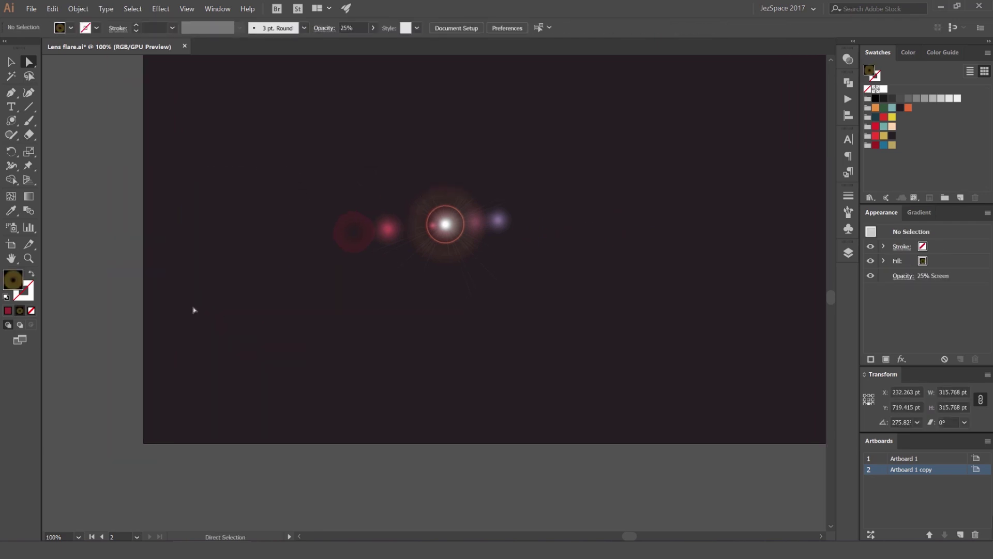
key("v")
left_click(456, 201)
- Enlarge the trimmed flare proportionally across the dark artboard
key("ctrl+minus")
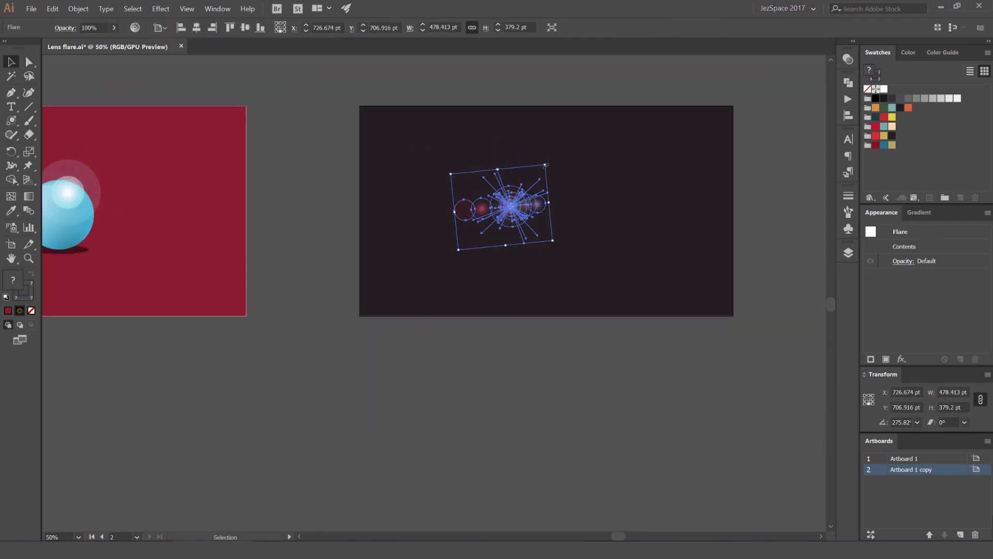
left_click_drag(546, 166, 663, 184)
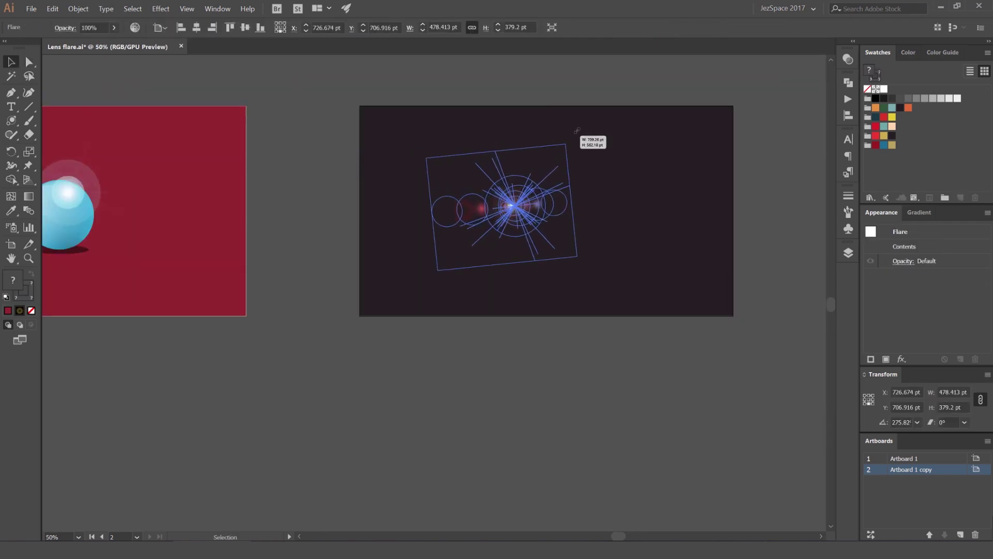
left_click(664, 183)
key("ctrl+1")
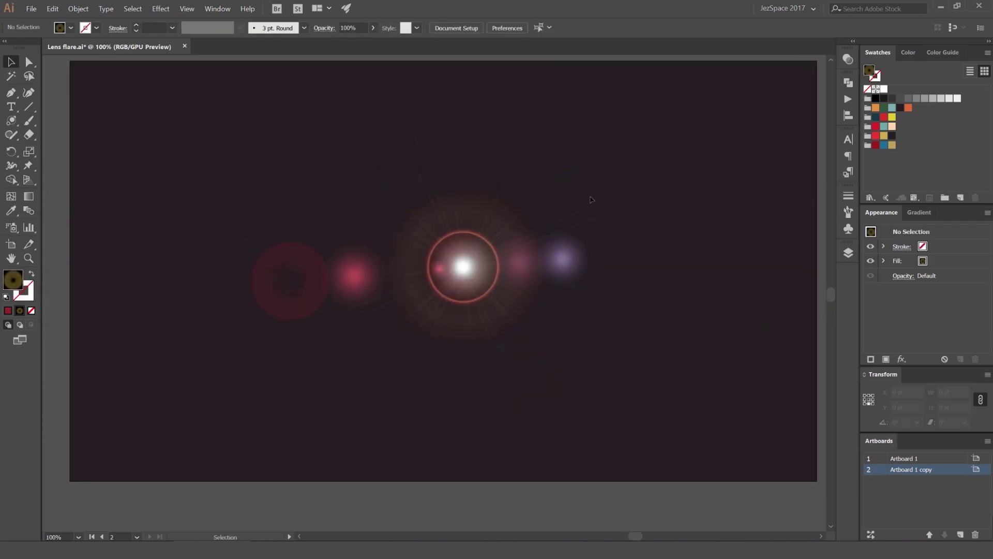
- Expand the lens flare with Object > Expand, keeping Object, Fill and Stroke
left_click(578, 216)
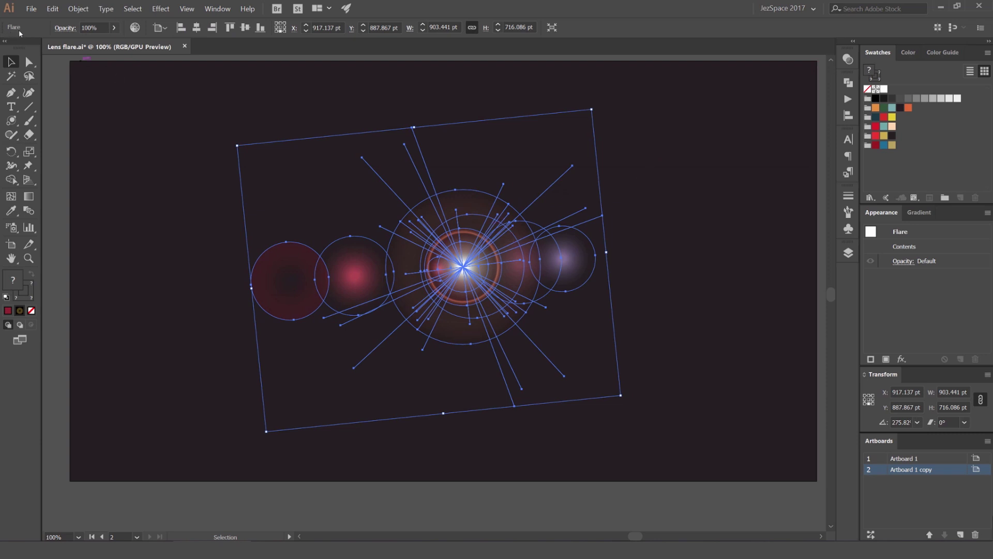
left_click(441, 149)
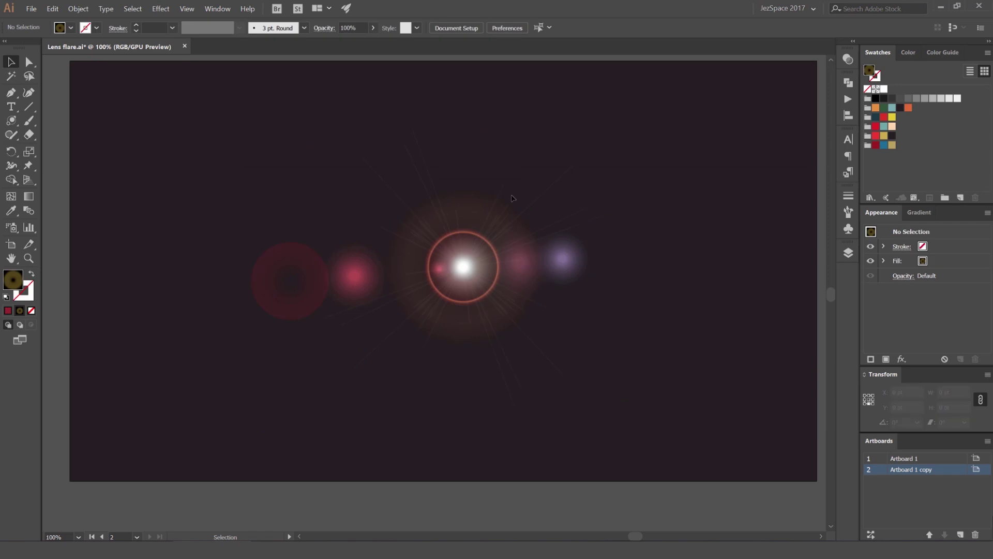
left_click(513, 222)
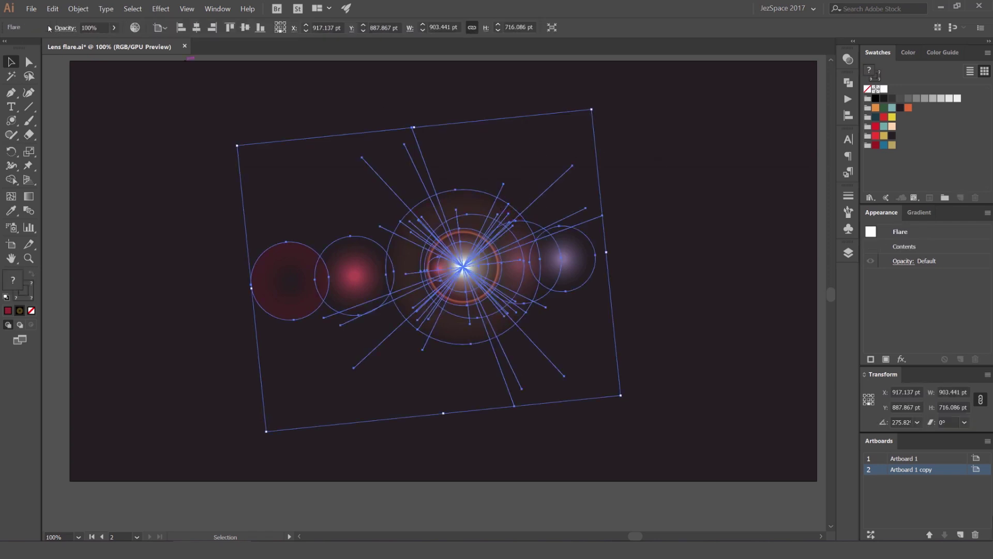
left_click(53, 9)
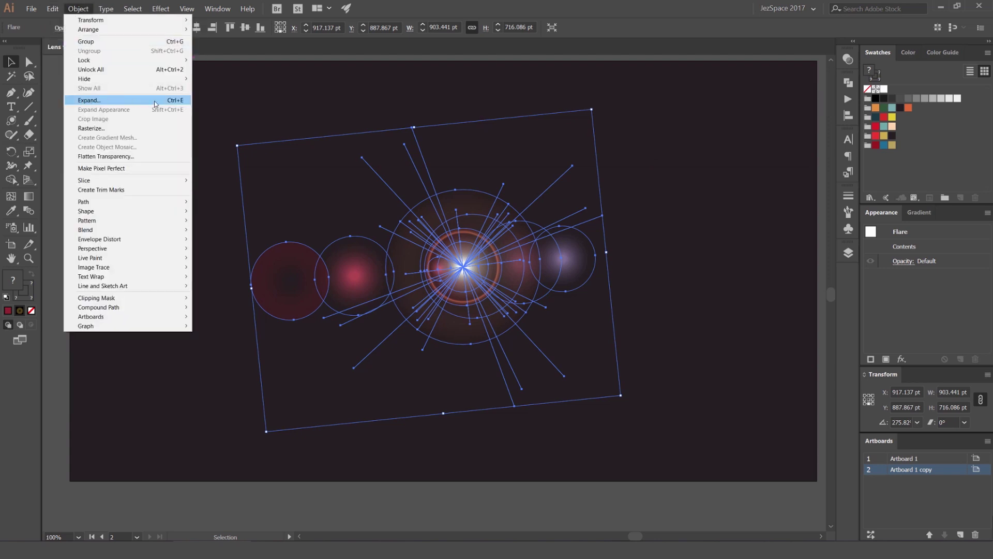
left_click(289, 100)
left_click(578, 240)
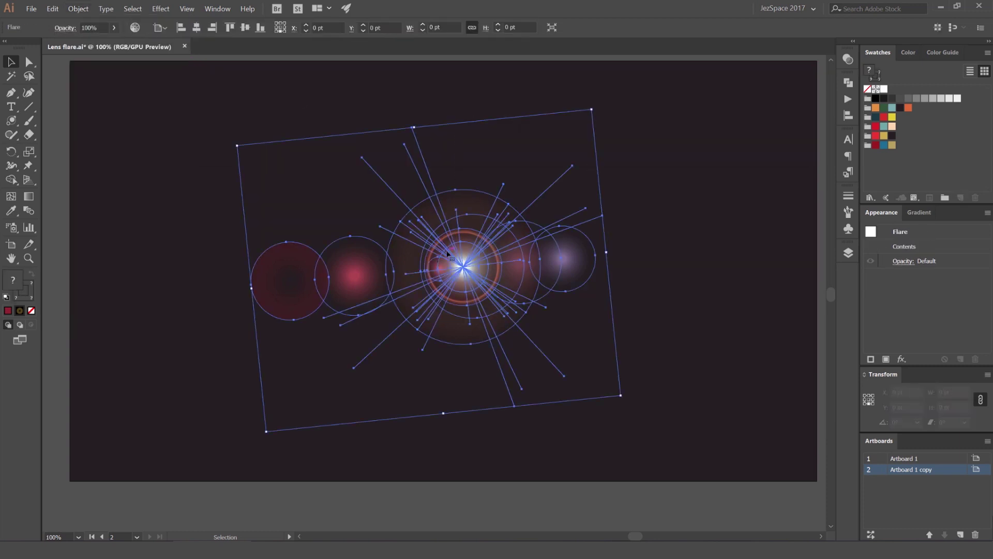
left_click_drag(465, 177, 678, 169)
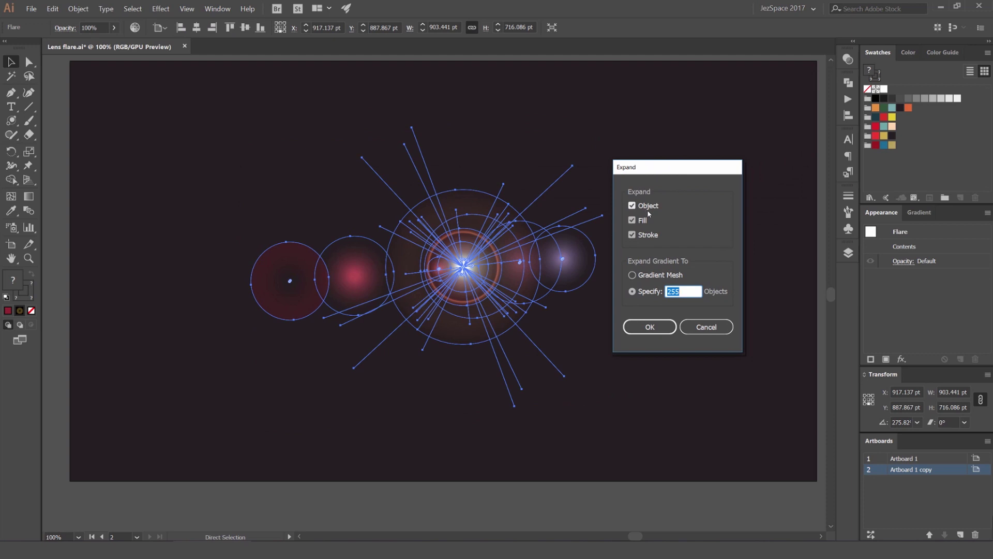
left_click(651, 327)
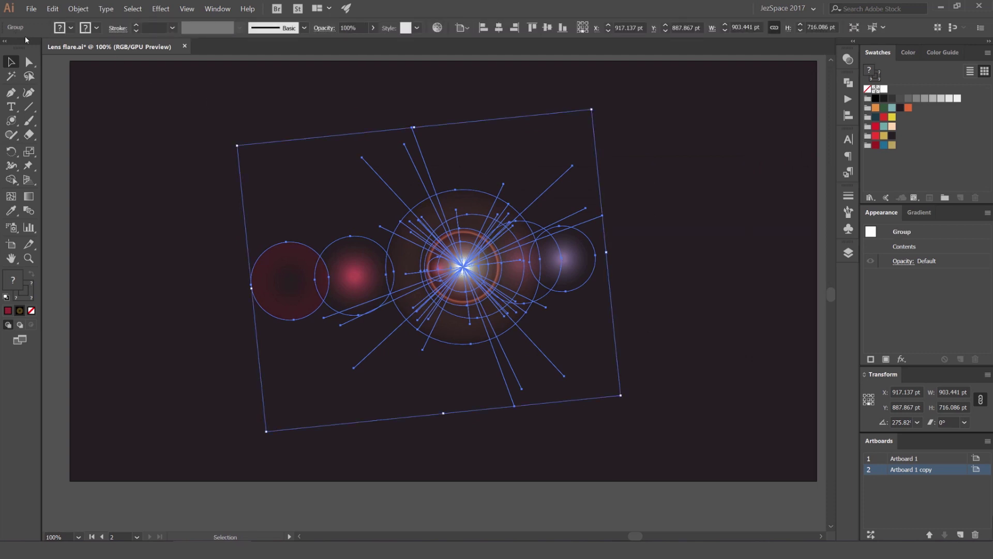
- Inside the expanded group, move the starburst rays right, then undo the circle rearrangements
left_click(377, 160)
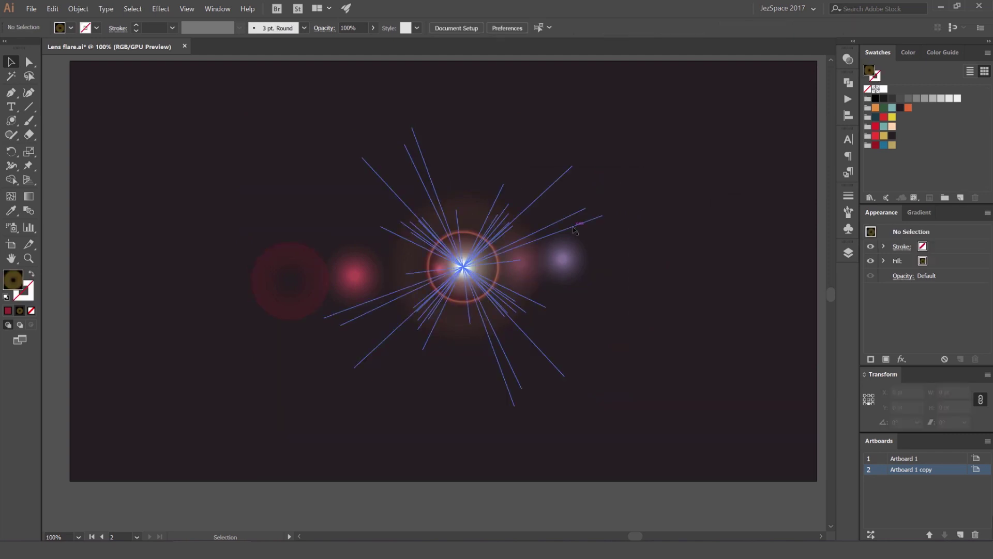
scroll(570, 228, "up", 1)
left_click(451, 227)
key("ctrl+shift+b")
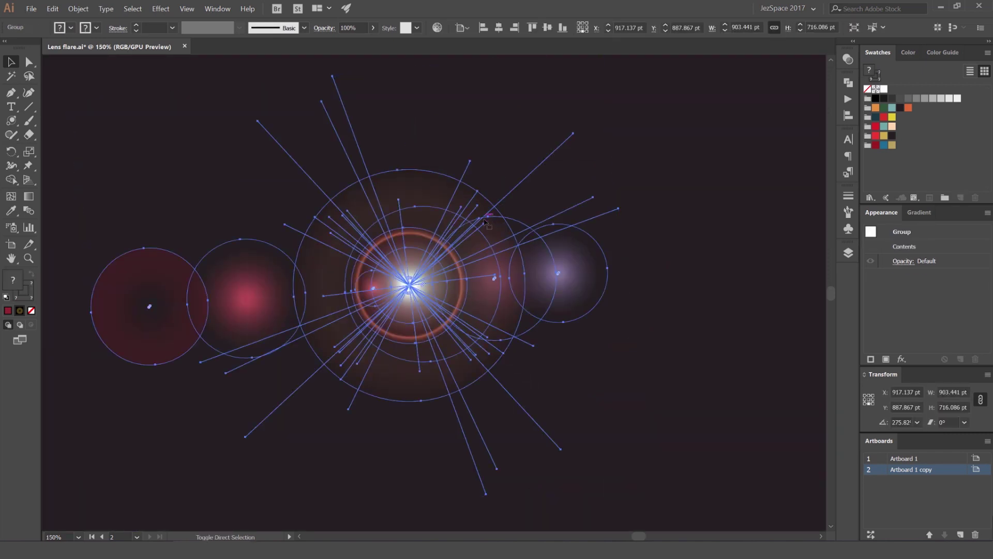
key("ctrl+h")
double_click(459, 153)
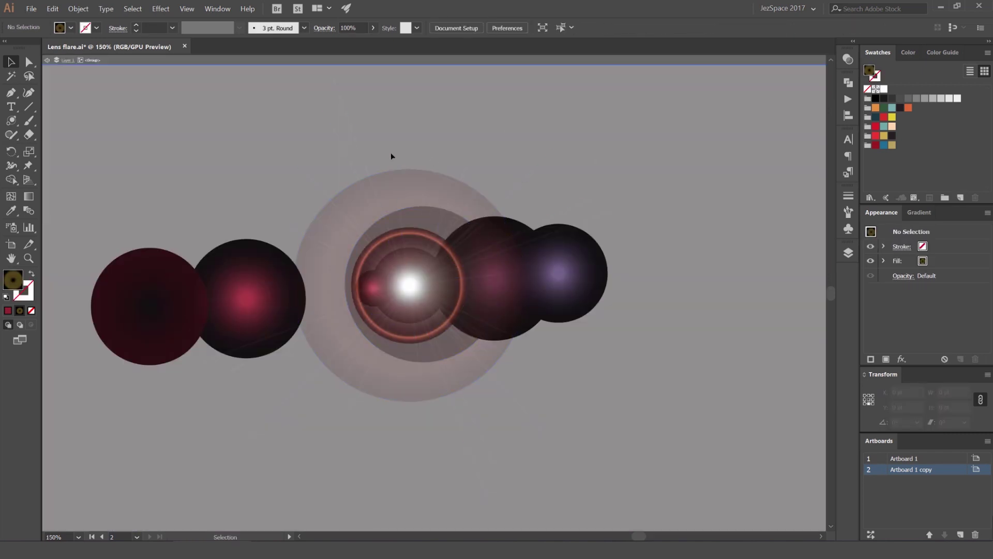
scroll(391, 155, "down", 1)
left_click_drag(373, 147, 555, 147)
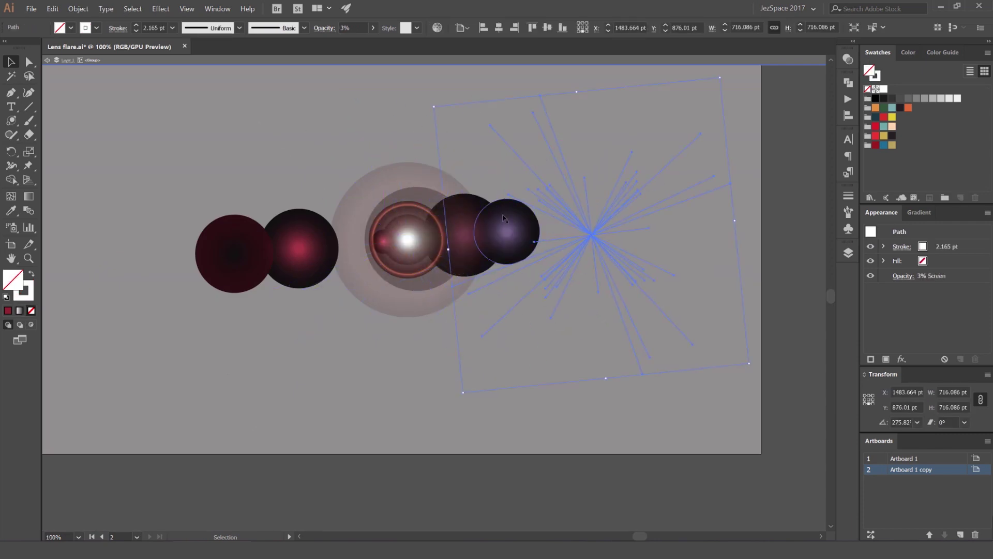
left_click_drag(503, 219, 419, 112)
left_click_drag(299, 248, 299, 304)
left_click_drag(464, 225, 432, 323)
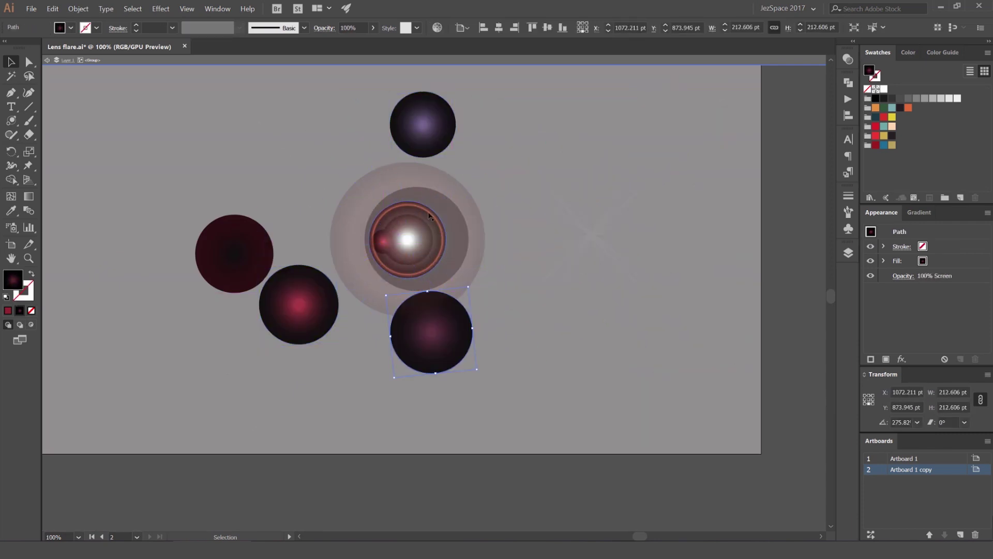
left_click_drag(429, 216, 510, 226)
key("ctrl+z")
key("ctrl+z")
key("ctrl+z")
key("ctrl+z")
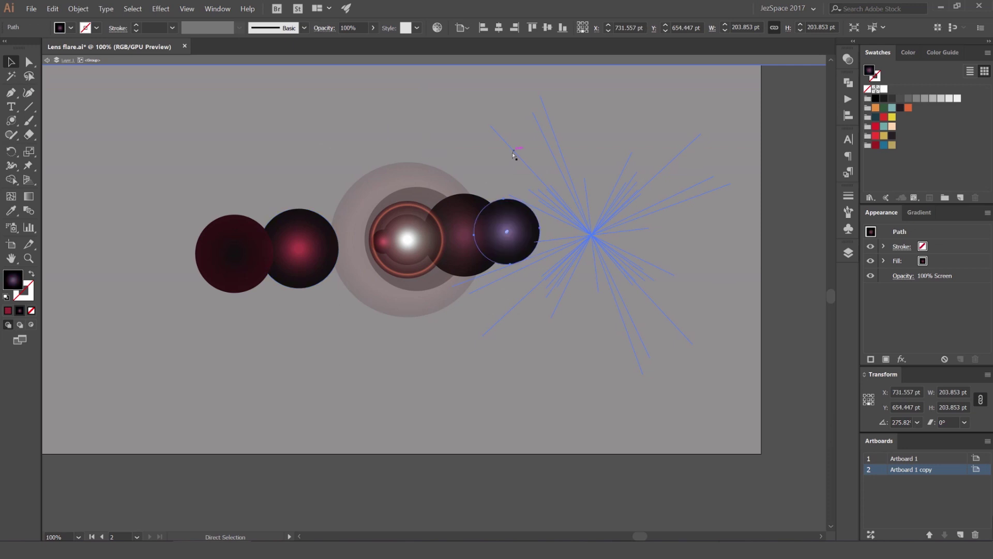
- Reselect the starburst path and step through undo and redo to compare placements
key("v")
left_click(559, 159)
left_click(626, 153)
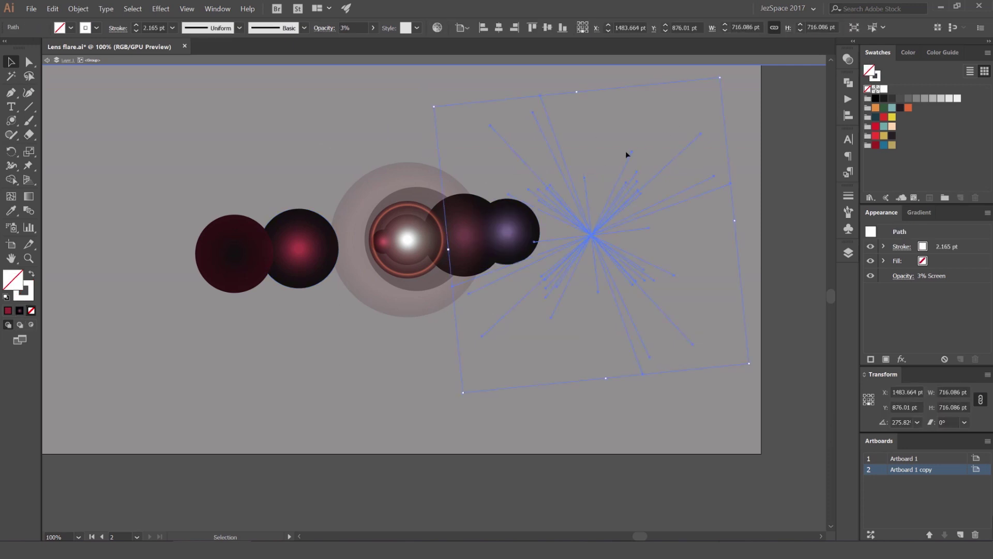
key("ctrl+z")
key("ctrl+z")
key("ctrl+z")
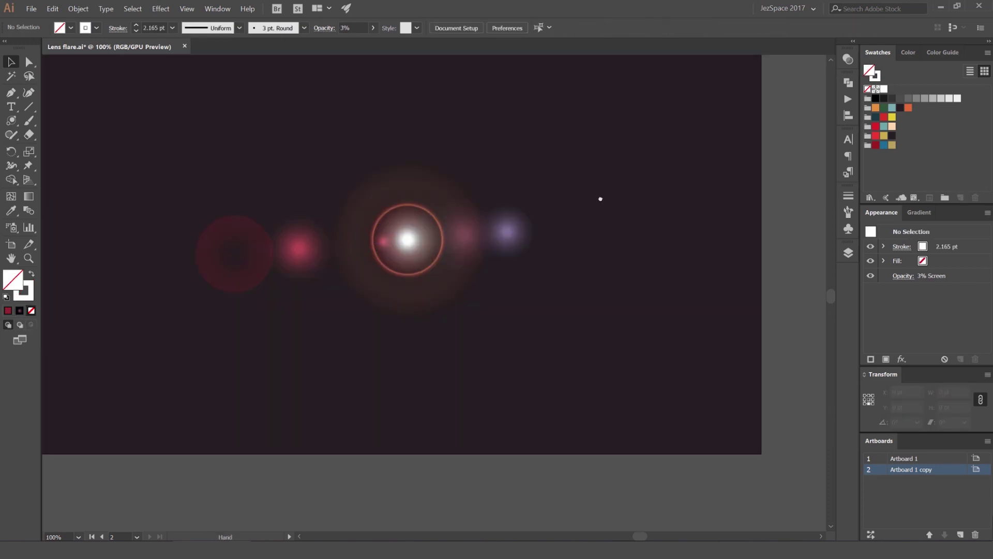
key("ctrl+z")
key("ctrl+z")
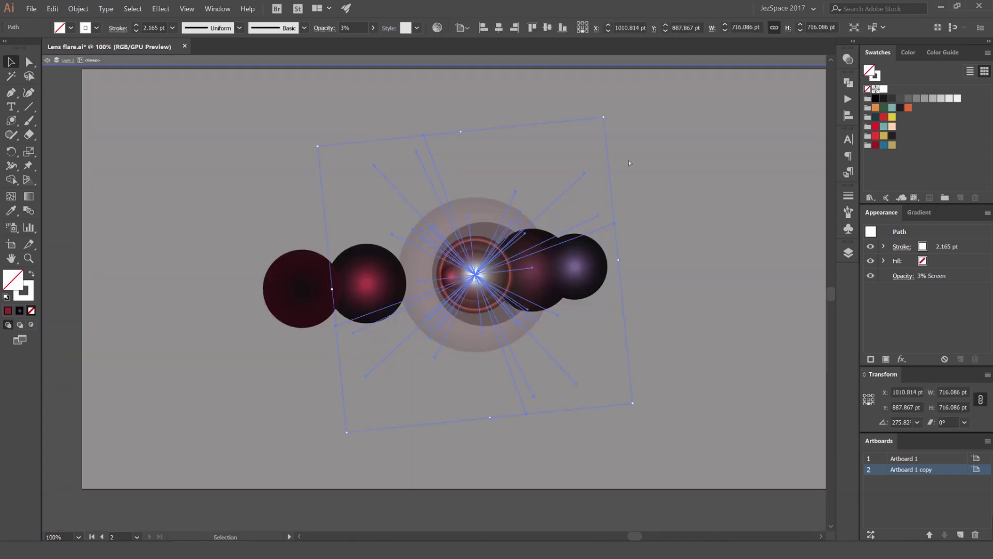
key("ctrl+shift+z")
- Move the purple halo circle down and to the right
left_click(331, 271)
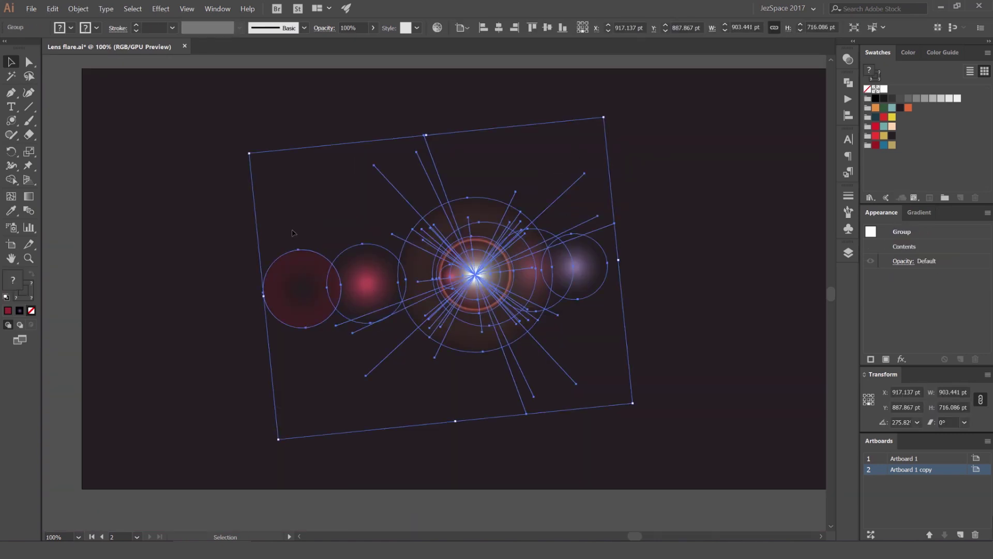
key("a")
left_click(579, 266)
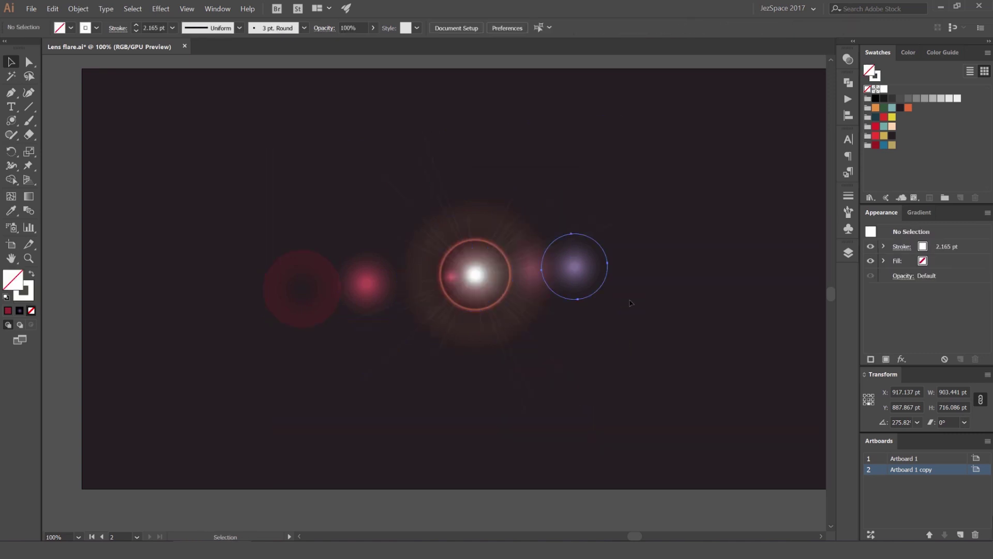
left_click_drag(578, 267, 660, 310)
key("ctrl+z")
key("ctrl+z")
key("ctrl+z")
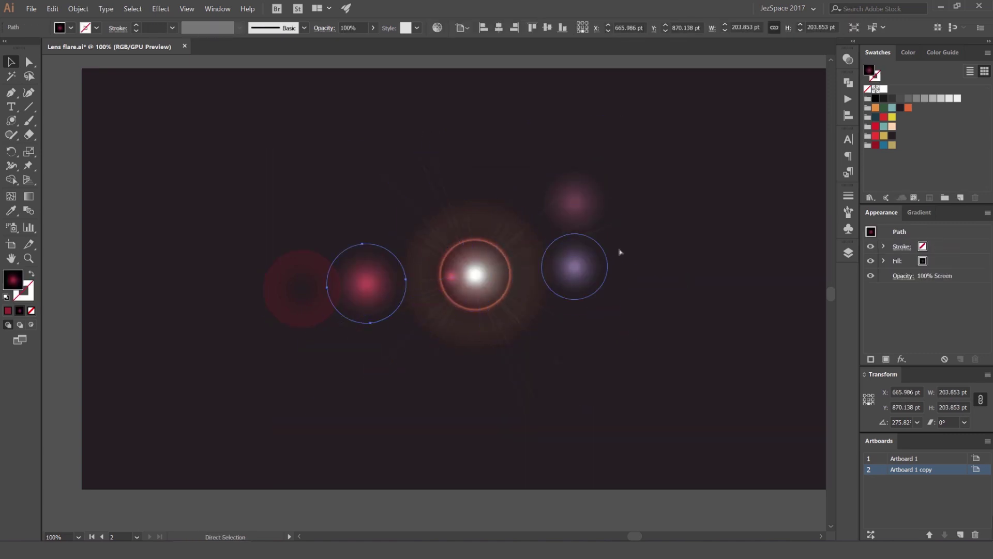
key("ctrl+z")
key("ctrl+z")
key("ctrl+z")
key("ctrl+z")
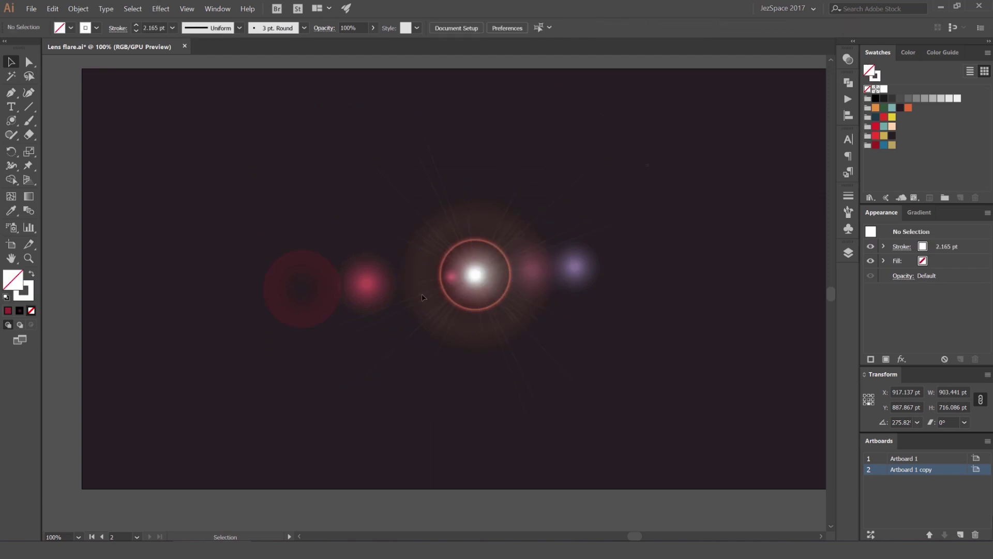
left_click(558, 260)
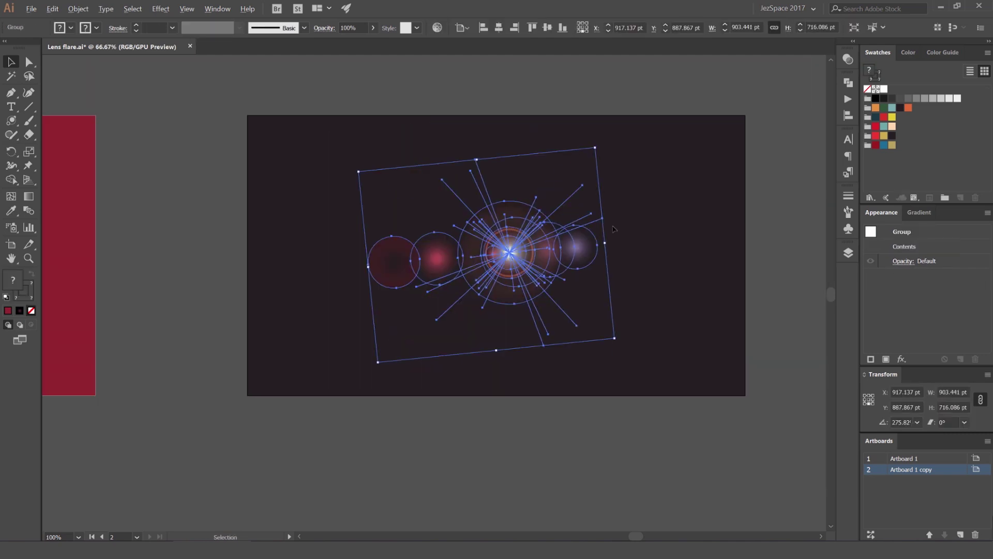
left_click(587, 195)
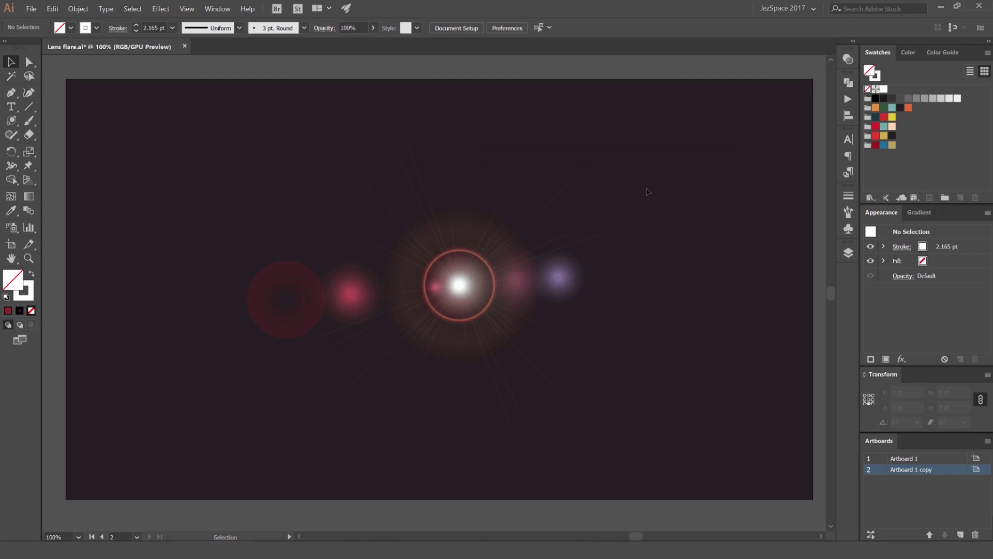
key("ctrl+z")
left_click(662, 209)
- Select the whole flare group and show the Color Guide's shades and tints
left_click(515, 263)
key("a")
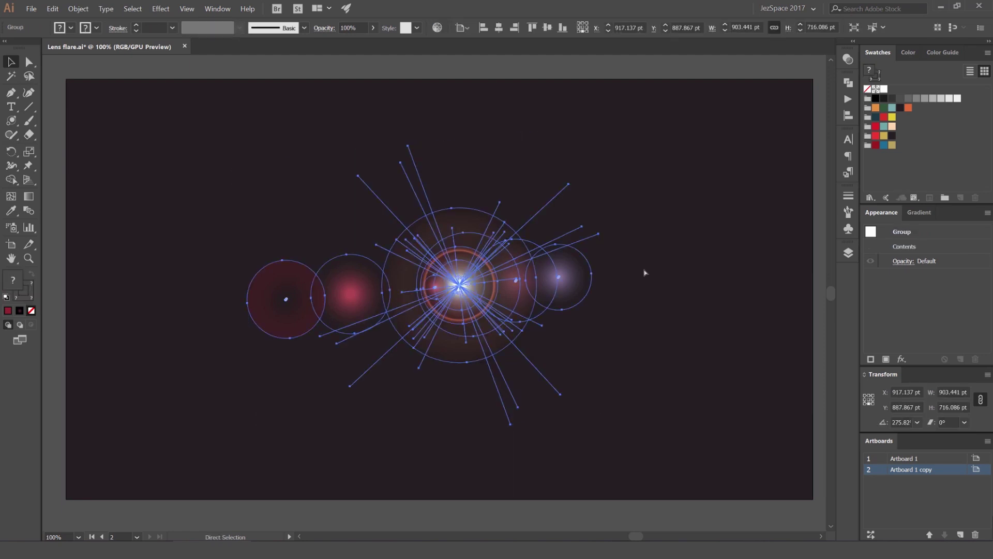
key("v")
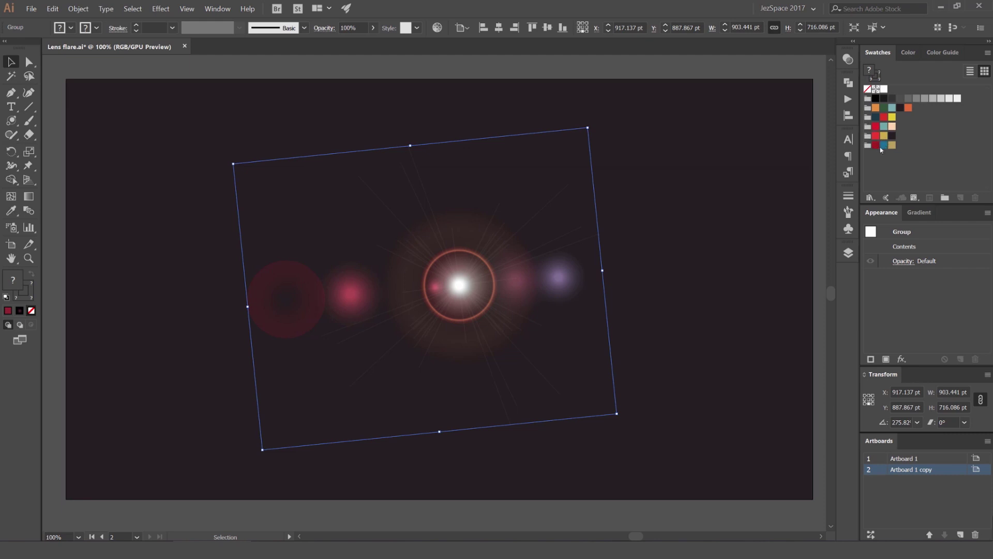
left_click(942, 55)
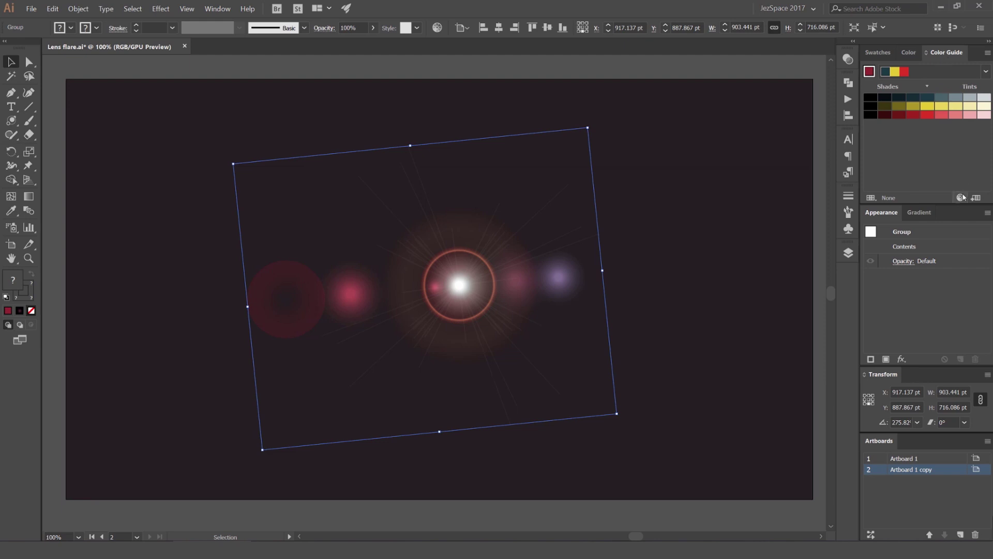
- Open Recolor Artwork for the flare and try Color Groups 1, 2, 3, 7 and 23
left_click(962, 197)
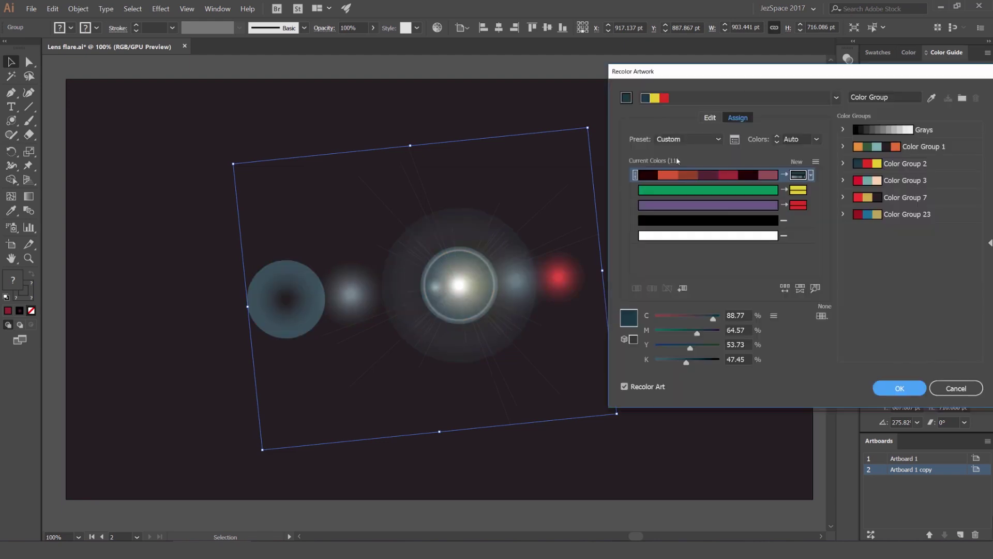
left_click_drag(794, 79, 789, 92)
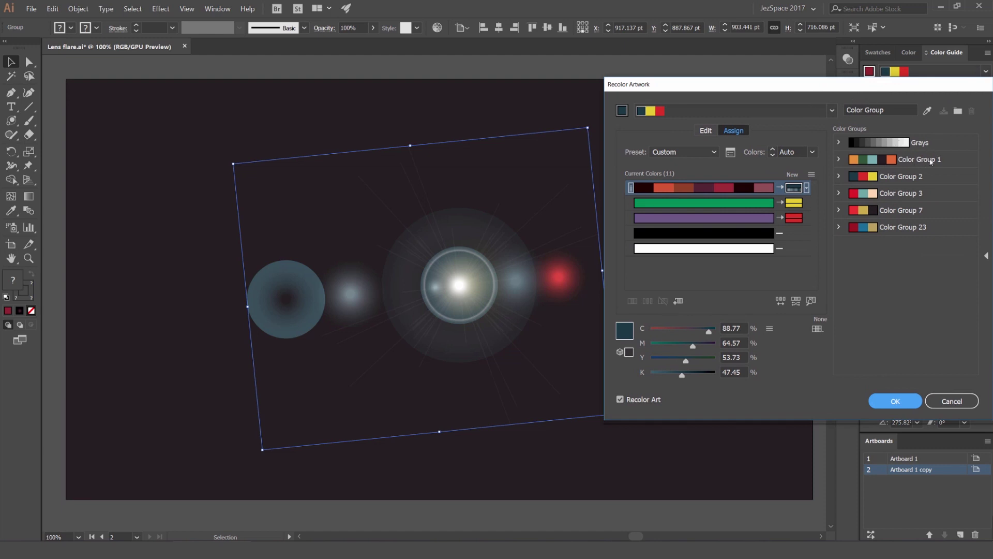
left_click(930, 161)
left_click(904, 176)
left_click(902, 194)
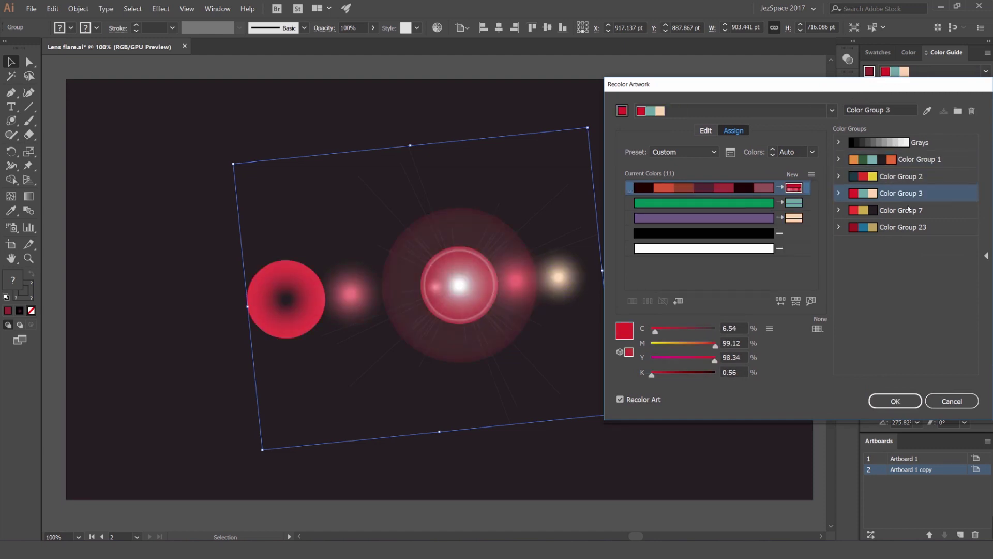
left_click(900, 210)
left_click(900, 227)
key("Up")
key("Up")
key("Up")
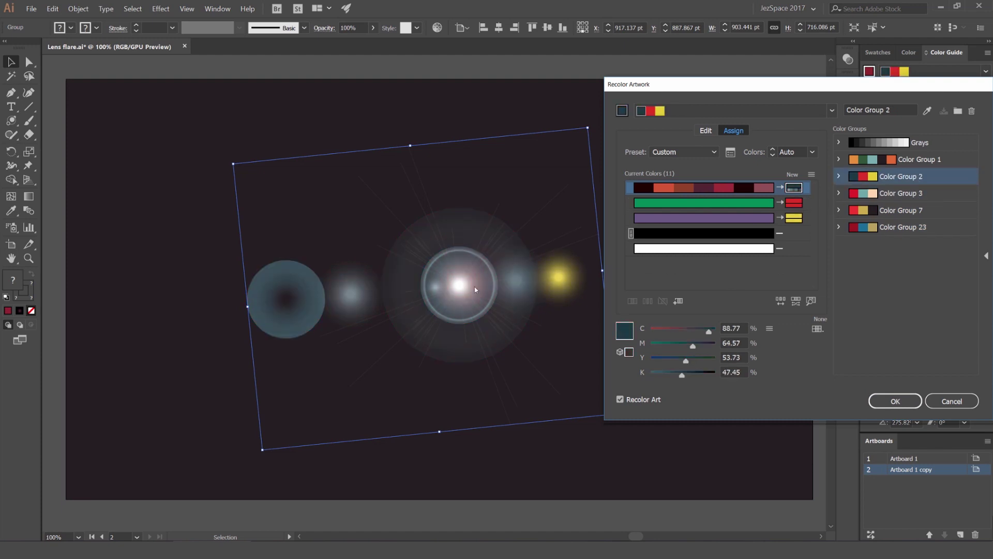
- Settle on Color Group 1 and randomly shuffle the colour order twice
mouse_move(792, 218)
left_click(943, 158)
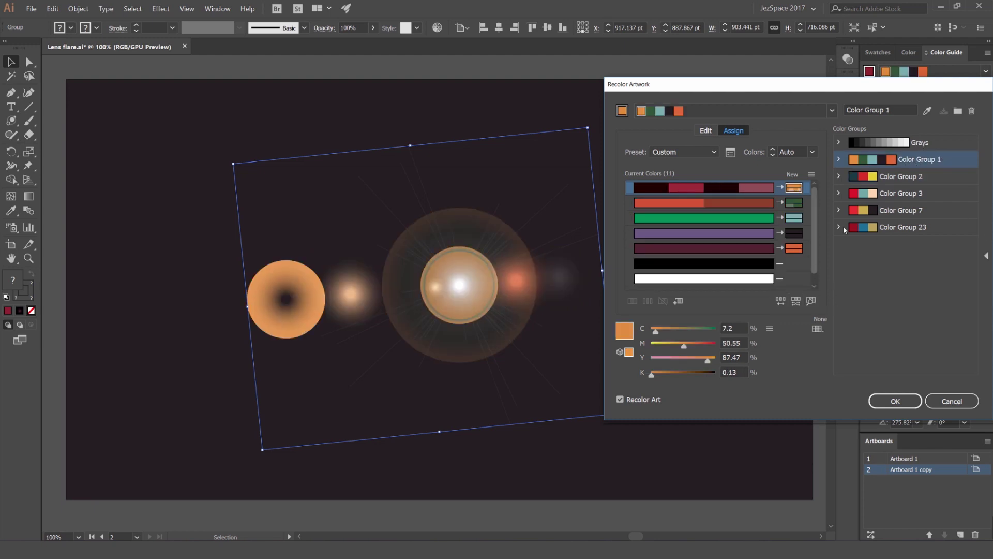
left_click(780, 299)
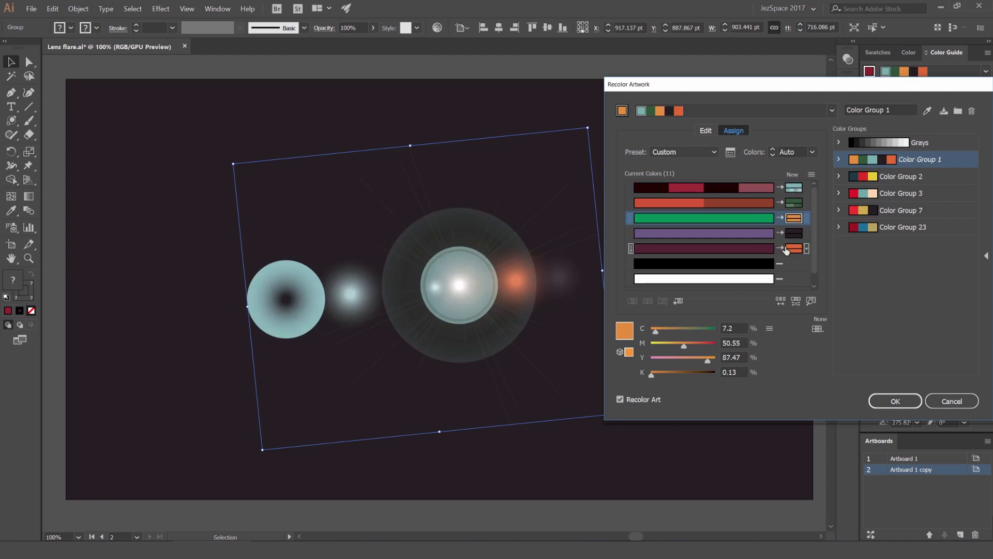
left_click(781, 300)
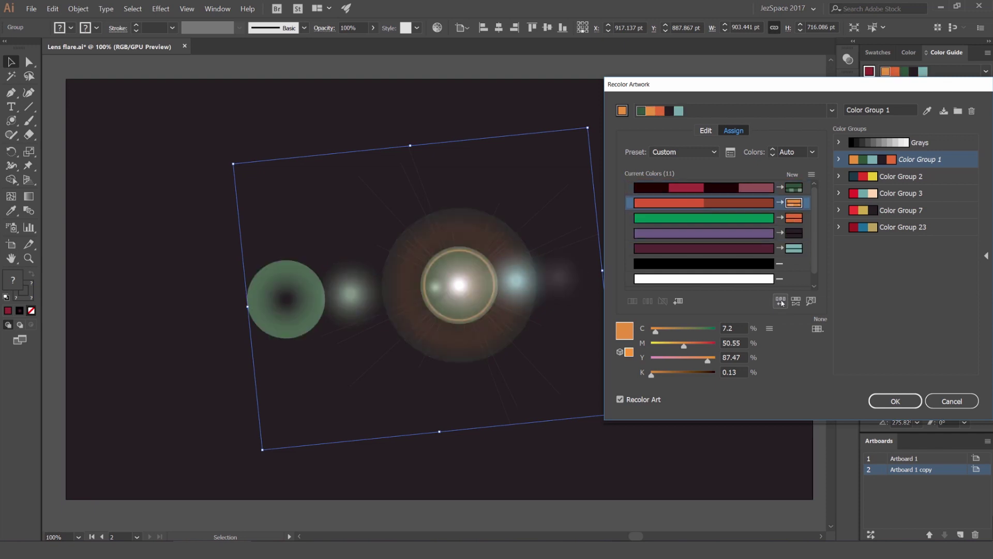
- Reshuffle the colour order repeatedly until salmon circles and a teal flare appear
left_click(780, 301)
left_click(781, 300)
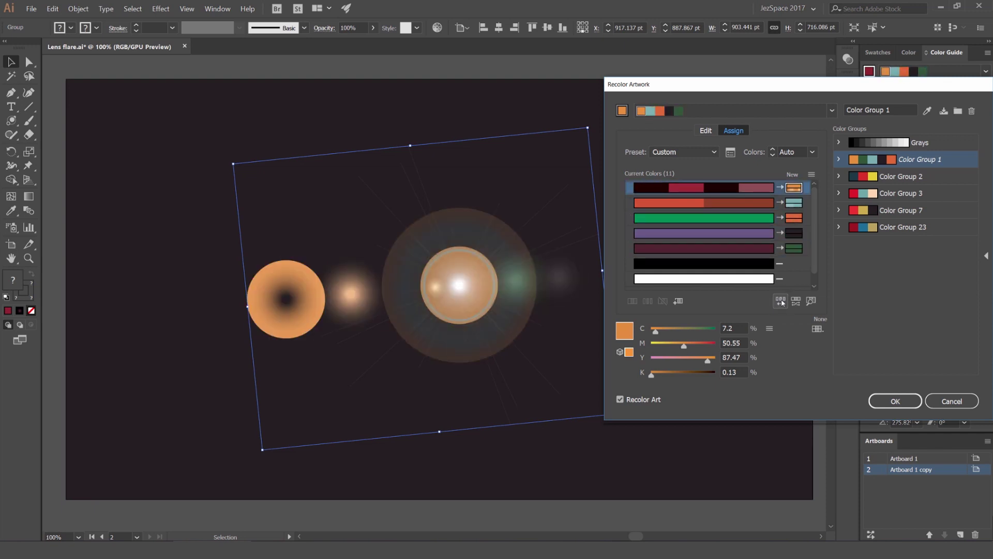
left_click(780, 301)
left_click(780, 301)
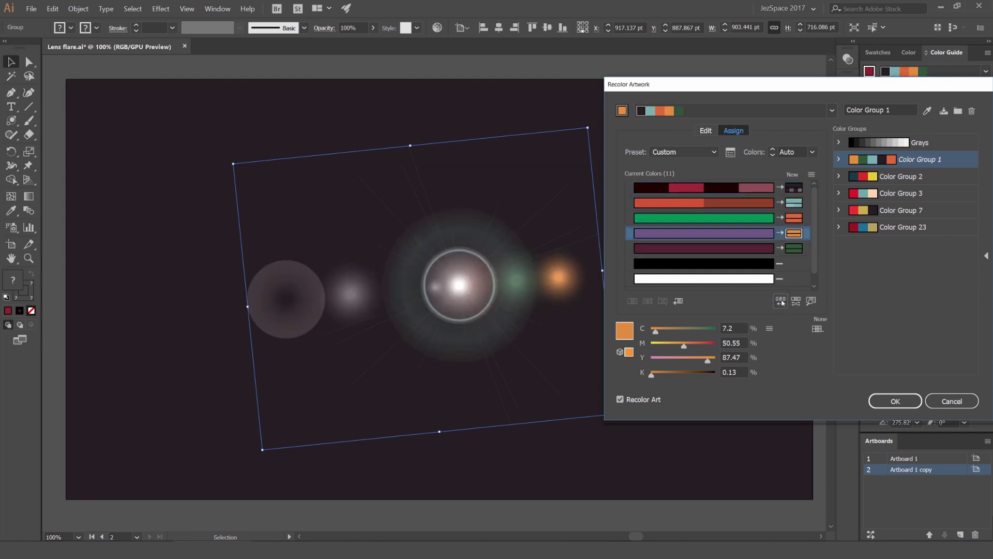
left_click(781, 300)
left_click(780, 301)
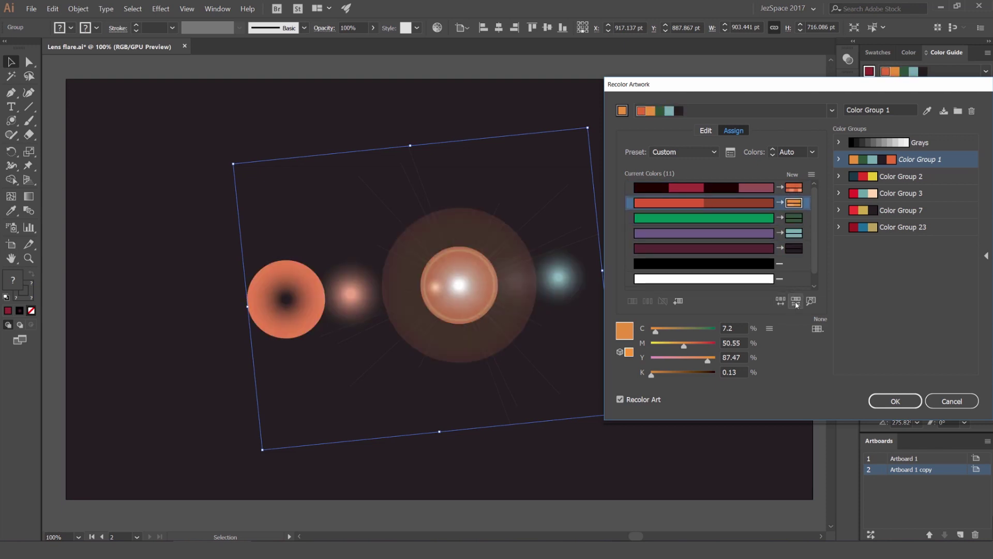
- Vary the tints until pale peach and bright pink appear, then accept the recolour
left_click(797, 300)
left_click(796, 300)
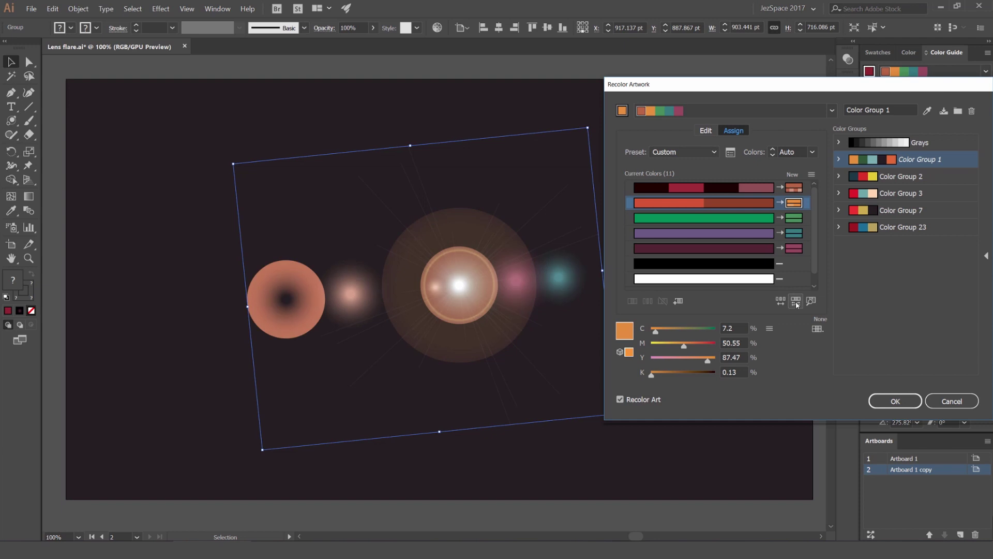
left_click(796, 303)
left_click(797, 302)
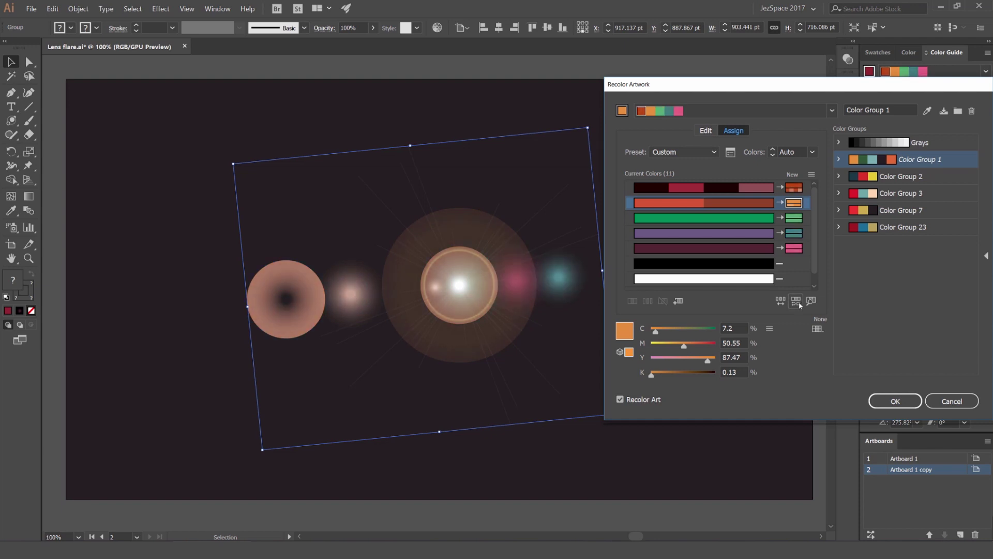
left_click(799, 304)
left_click(802, 304)
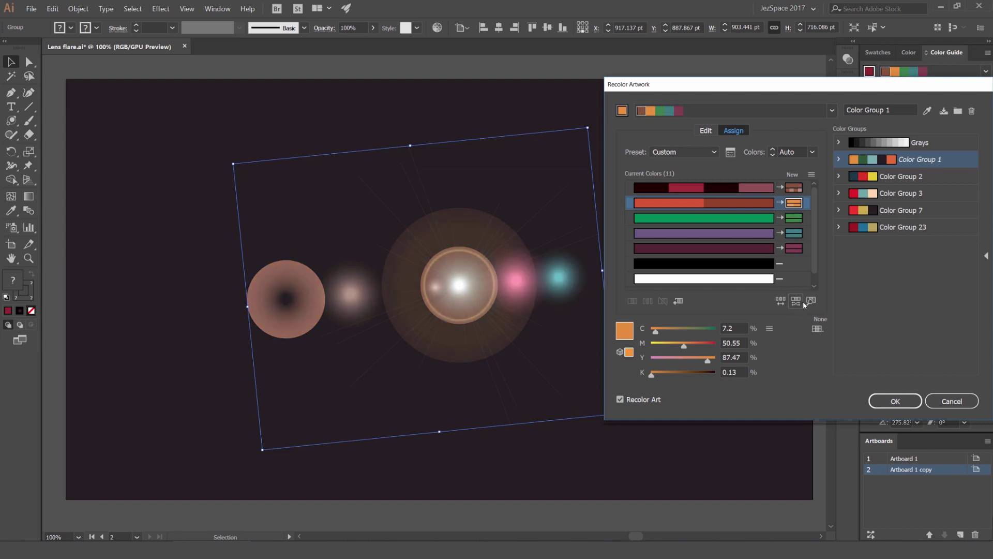
left_click(804, 303)
left_click(805, 304)
left_click(804, 303)
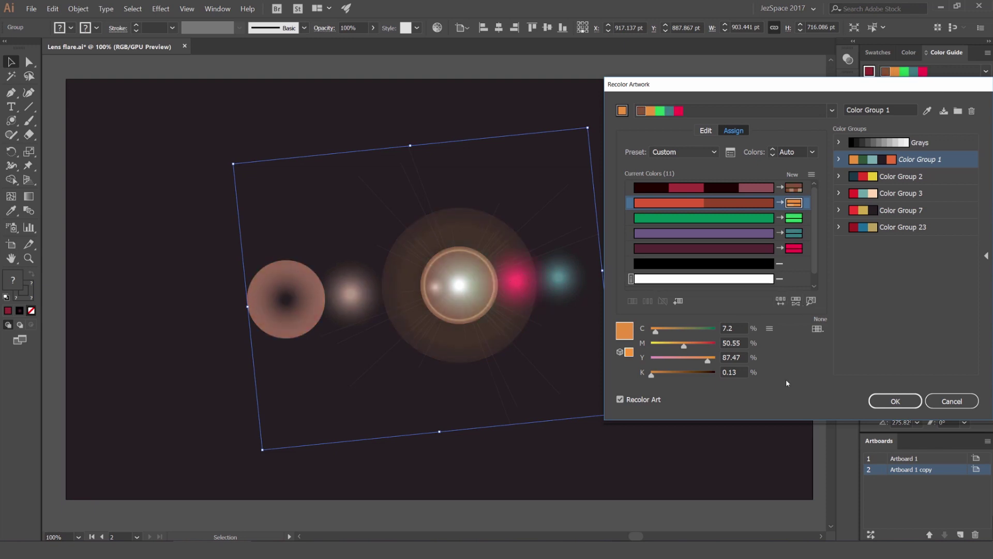
left_click(895, 400)
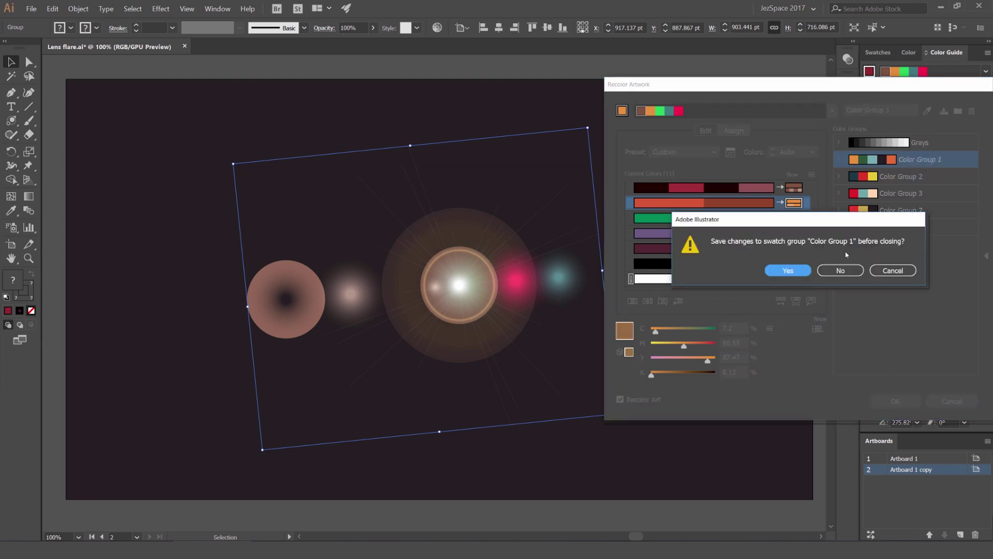
- Decline saving the colour group and reselect the recoloured peach, pink and cyan lens flare group
left_click_drag(816, 228, 787, 230)
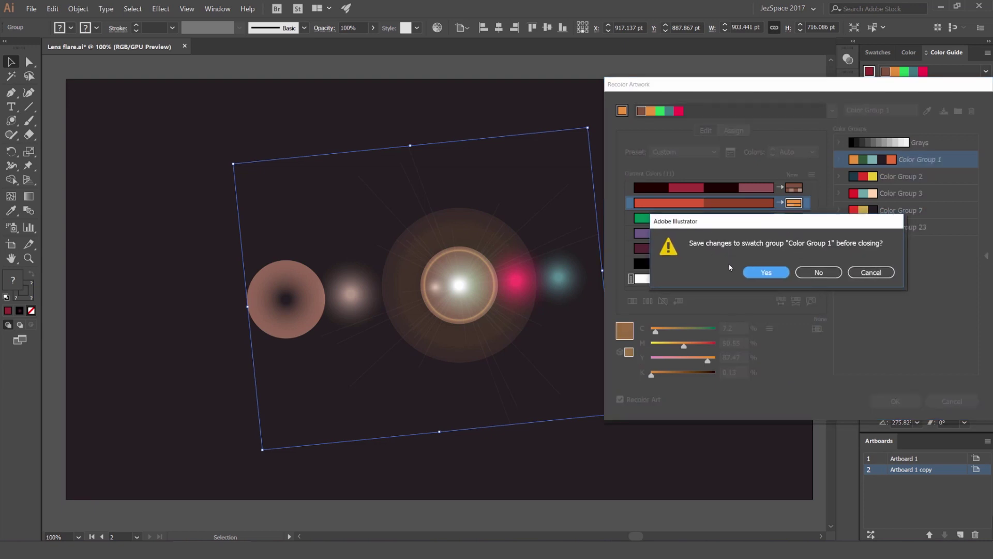
left_click(817, 272)
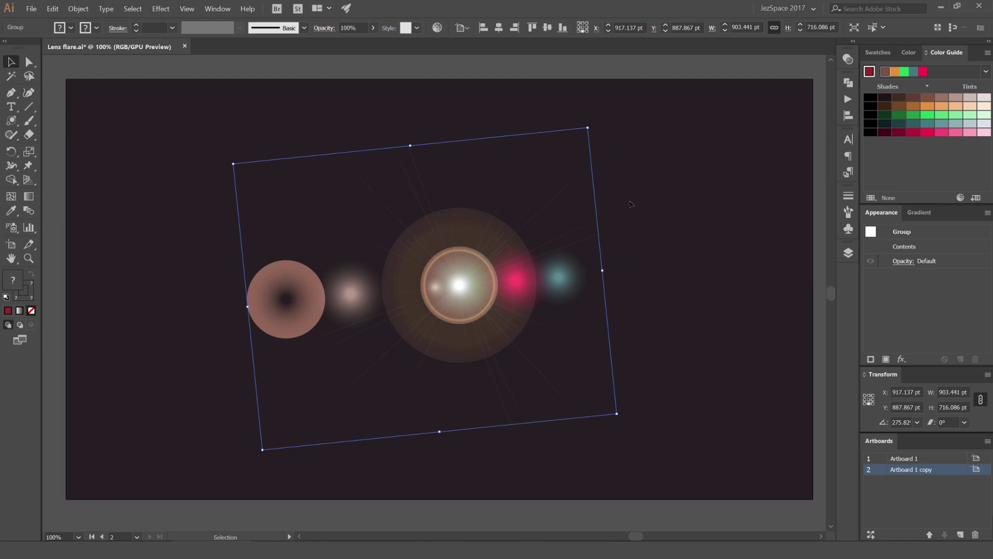
left_click(707, 226)
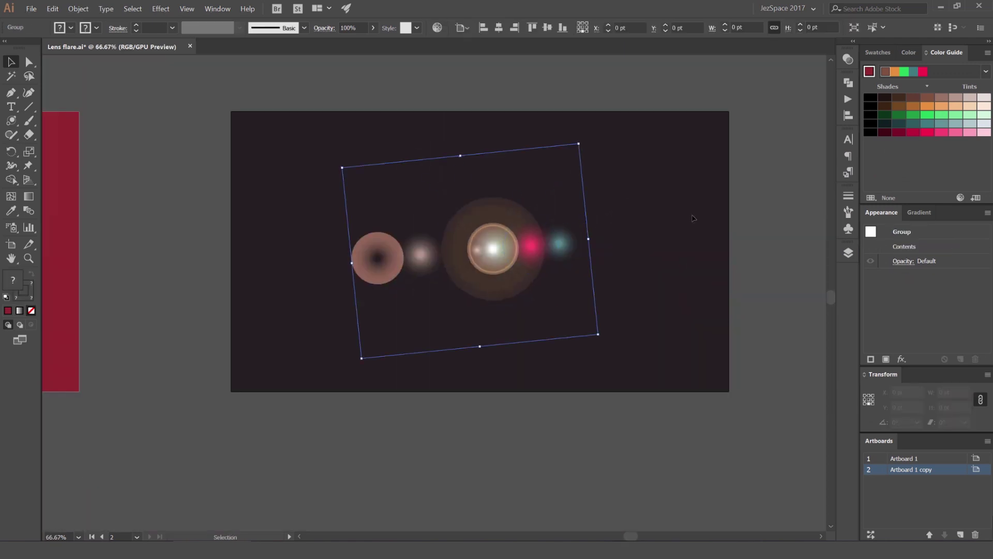
scroll(642, 244, "up", 2)
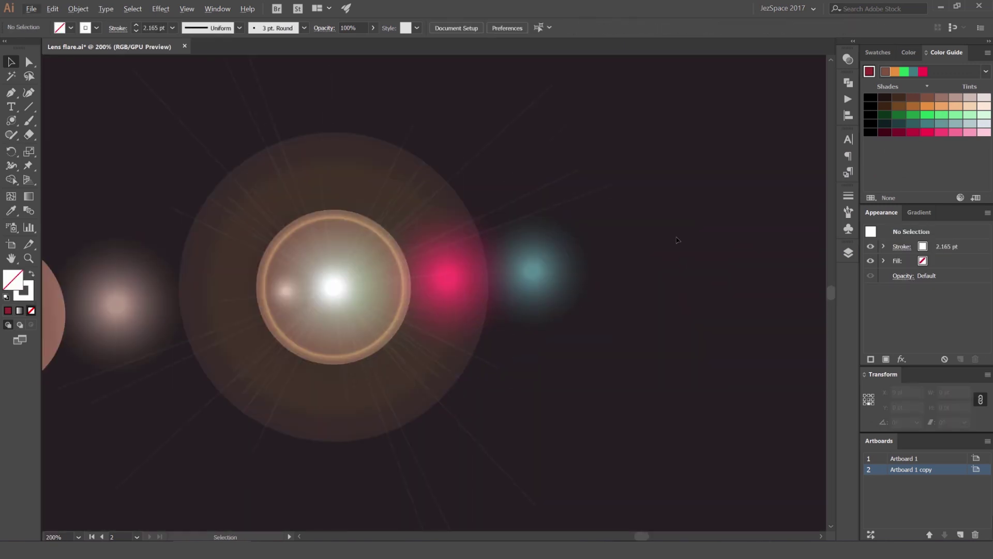
scroll(686, 240, "down", 4)
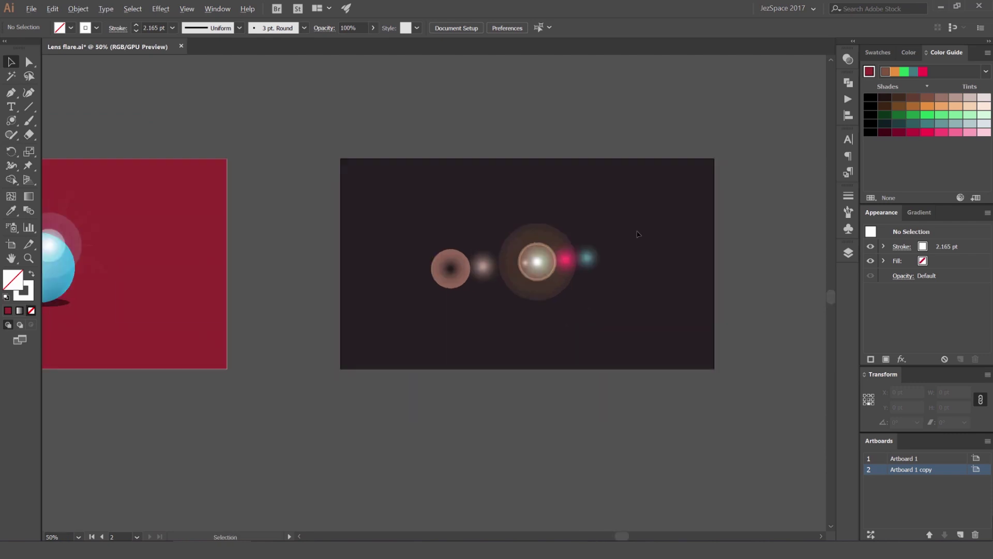
scroll(602, 213, "up", 1)
left_click(876, 53)
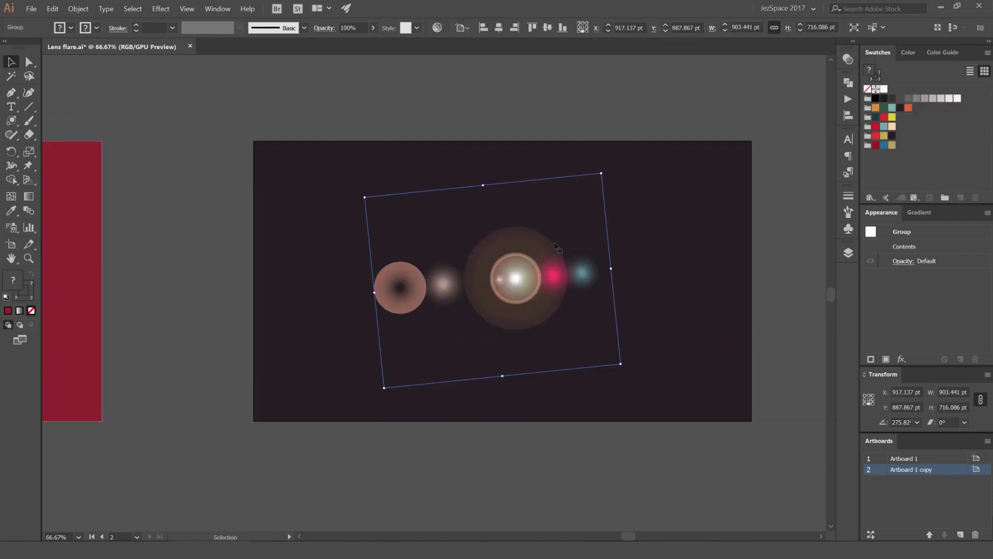
- Set the flare group to Lighten blending in Transparency and select the dark background rectangle
left_click(848, 60)
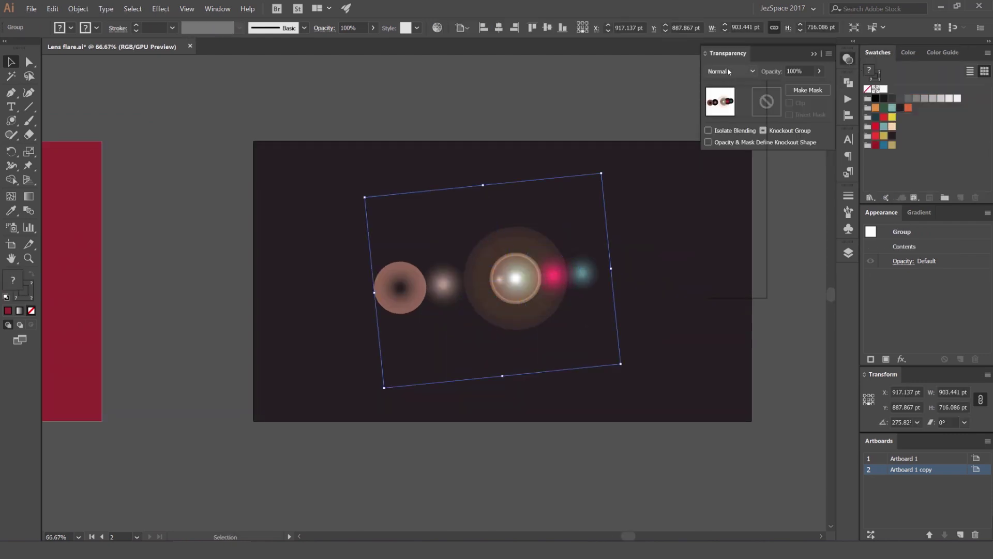
left_click(729, 72)
left_click(726, 167)
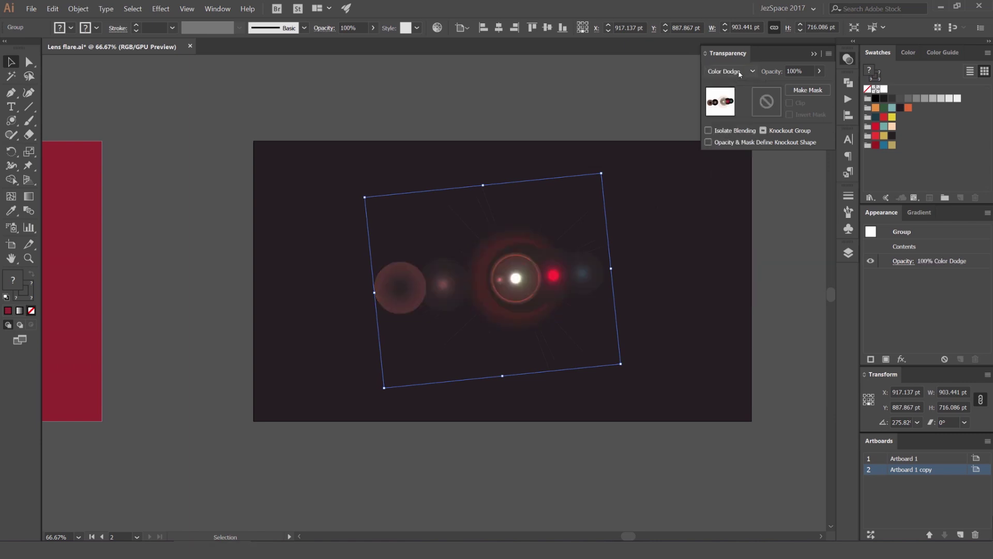
scroll(738, 72, "down", 1)
scroll(738, 72, "up", 1)
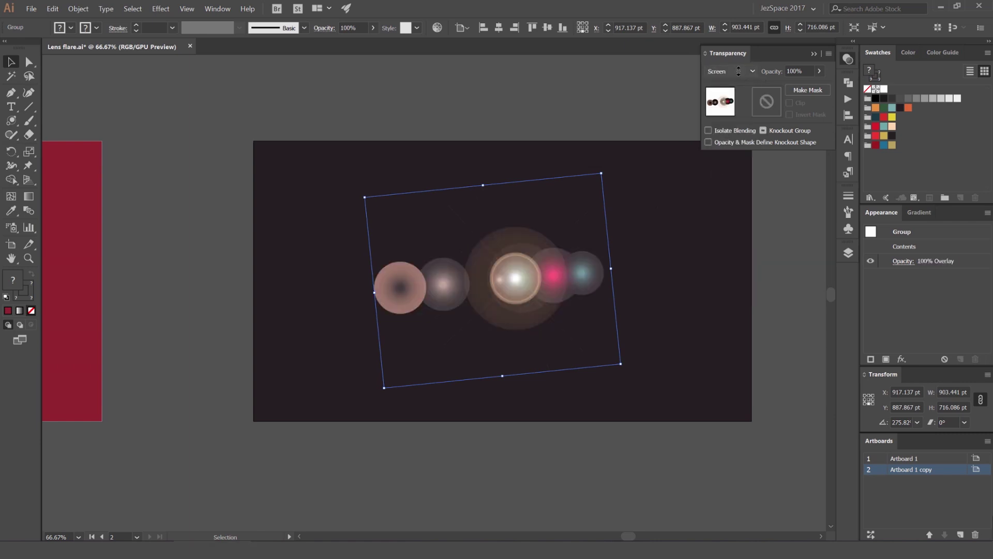
scroll(740, 73, "up", 1)
scroll(740, 73, "up", 1)
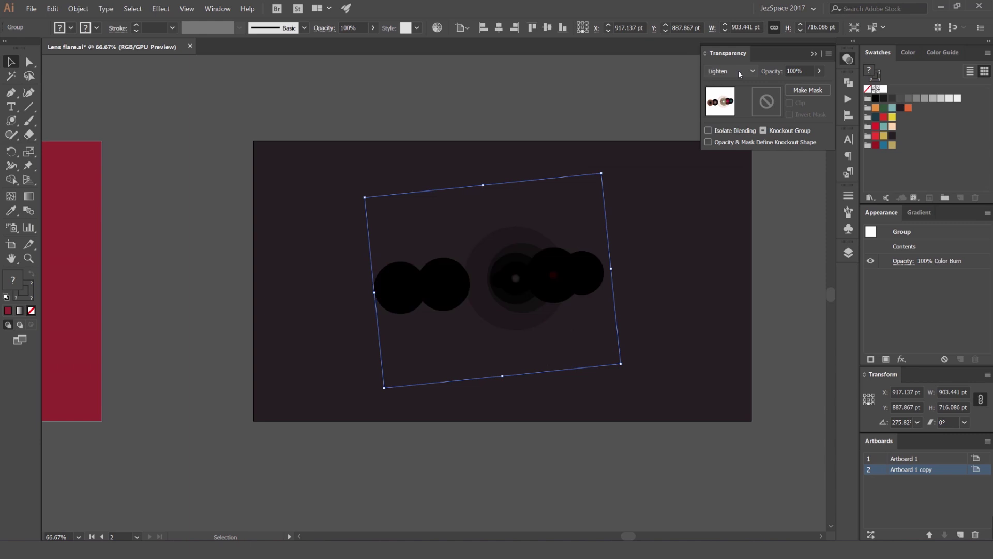
scroll(741, 73, "down", 2)
left_click(735, 199)
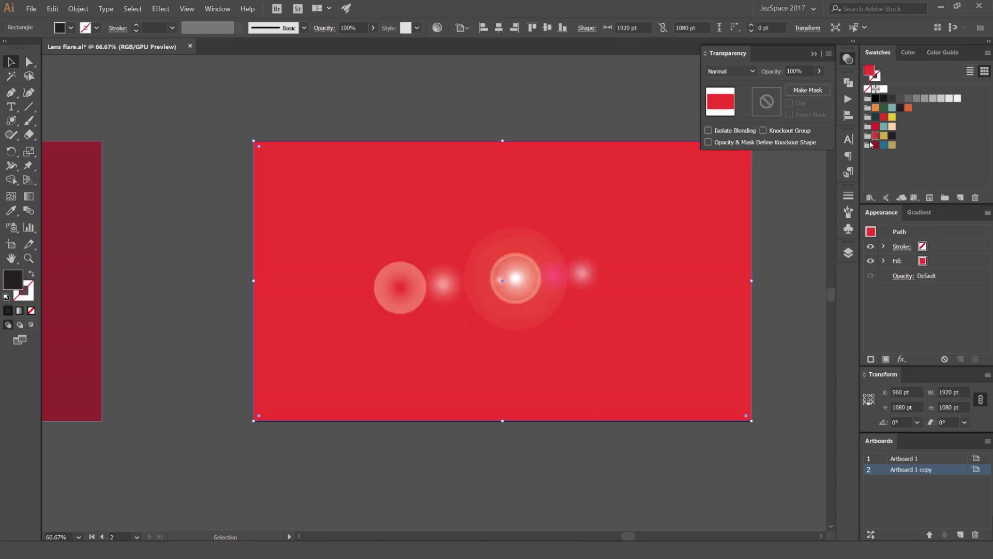
- Fill the background rectangle with red and reselect the lens flare group
left_click(876, 127)
left_click(777, 207)
left_click(588, 261)
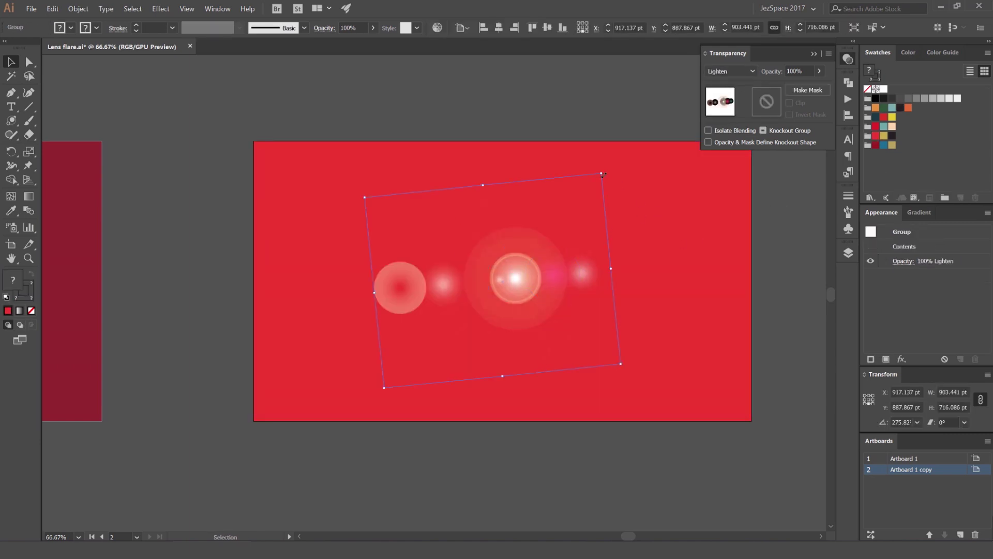
- Enlarge the flare, centre it over the red background, and try Screen blending
left_click_drag(599, 171, 671, 141)
left_click_drag(571, 257, 603, 247)
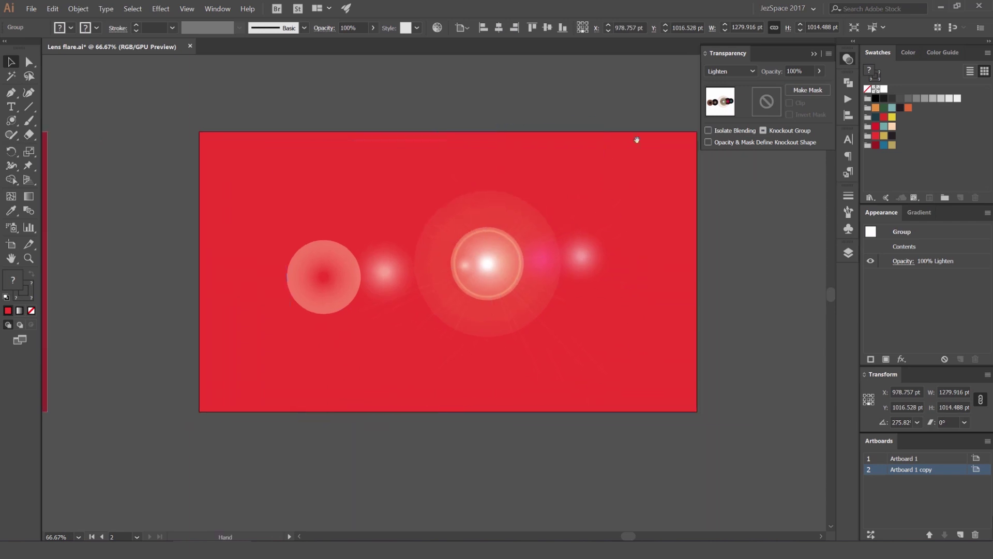
left_click(729, 71)
left_click(728, 143)
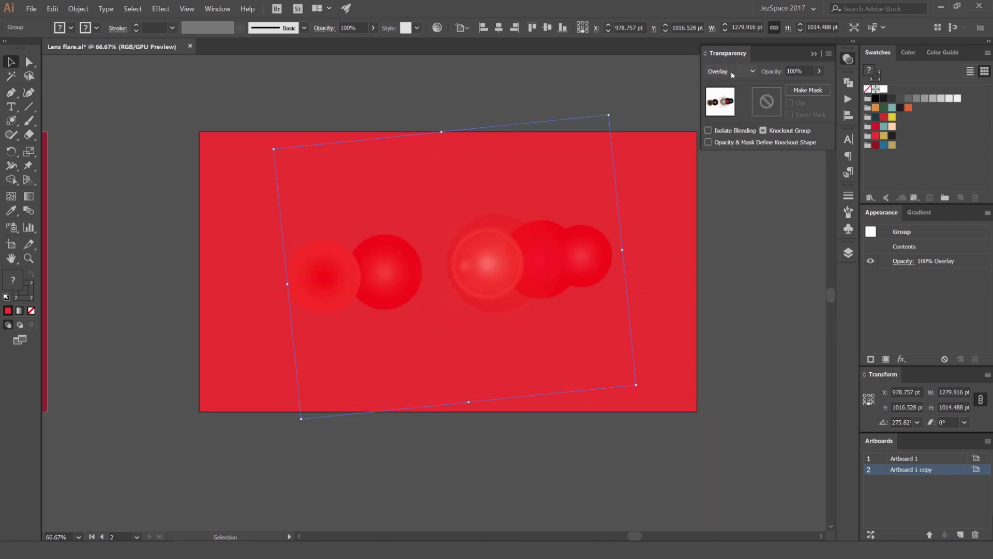
scroll(732, 73, "down", 1)
scroll(732, 74, "down", 1)
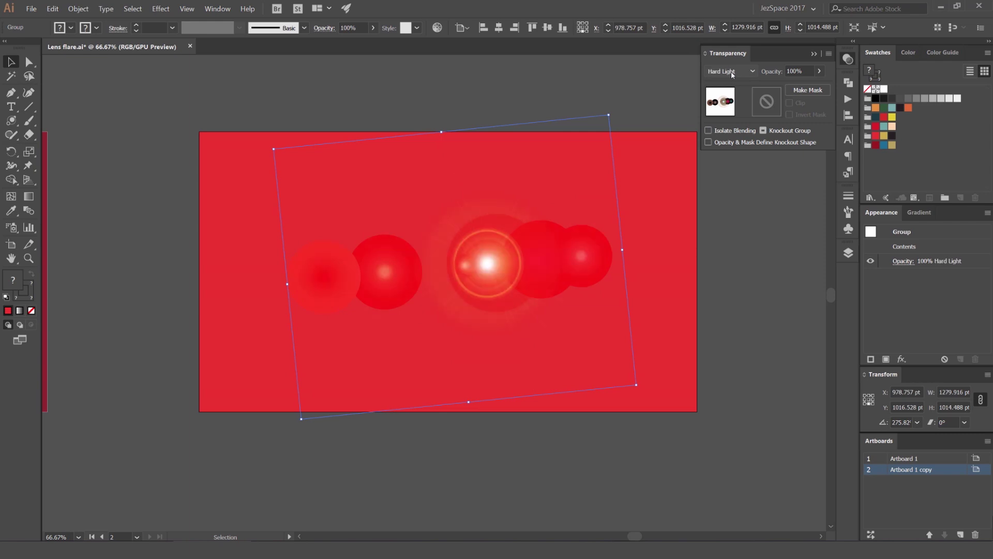
scroll(732, 73, "up", 3)
scroll(732, 73, "up", 2)
scroll(732, 74, "up", 1)
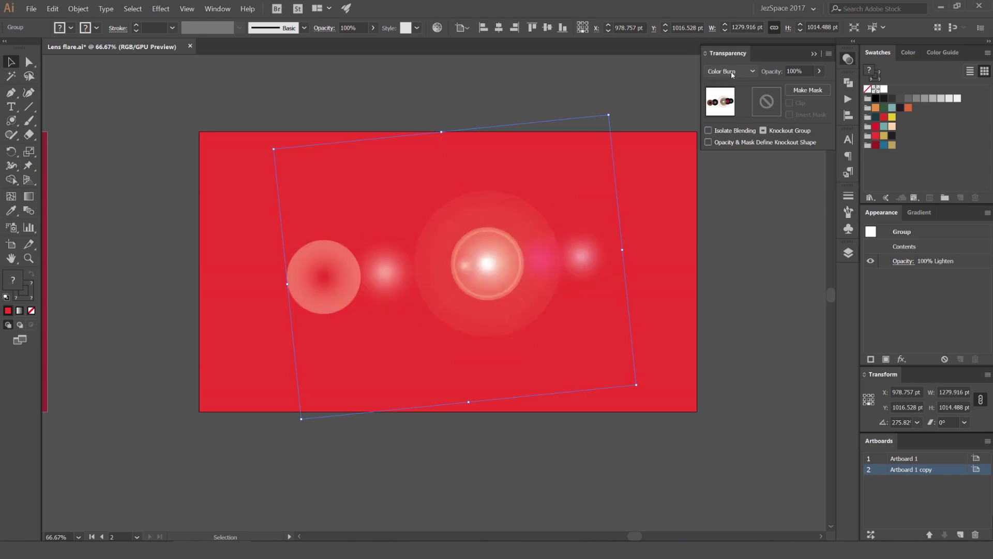
scroll(731, 74, "up", 1)
scroll(732, 74, "up", 1)
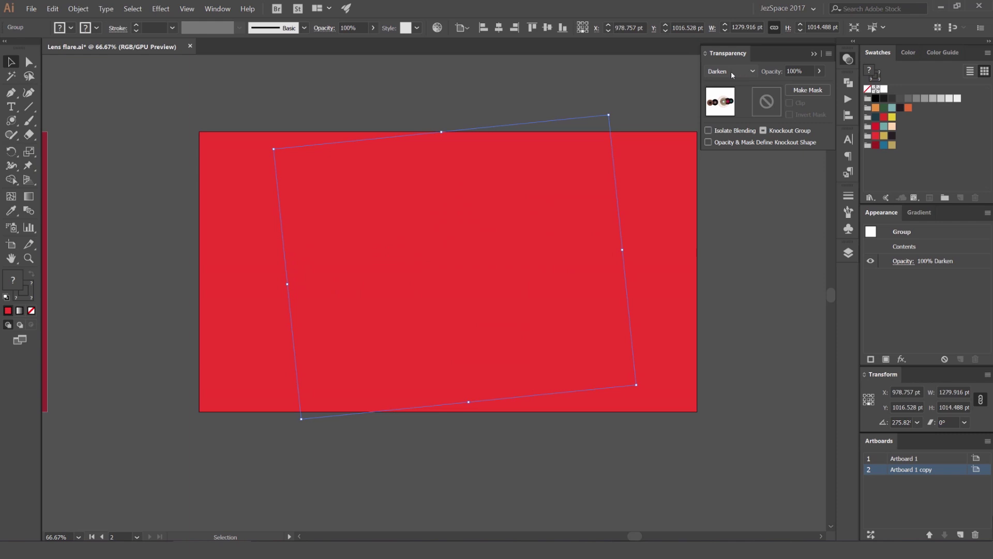
scroll(732, 74, "up", 1)
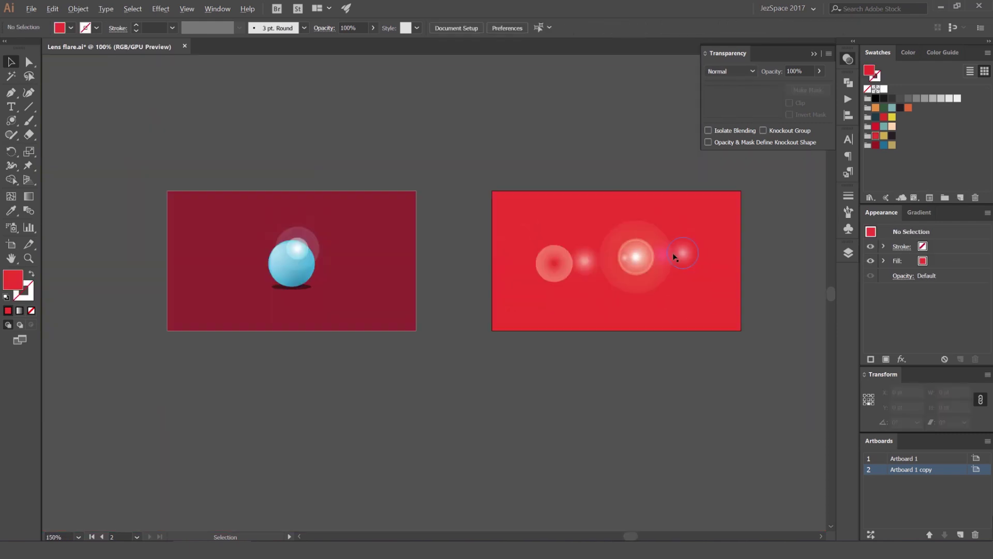
- Zoom out to show both artboards and close the Transparency options
key("ctrl+alt+0")
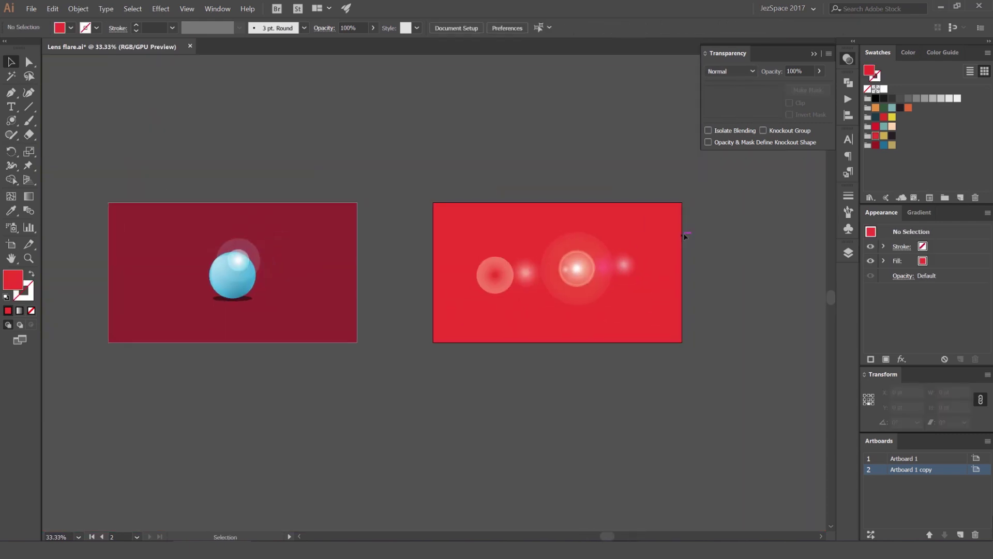
left_click(848, 60)
scroll(625, 194, "up", 1)
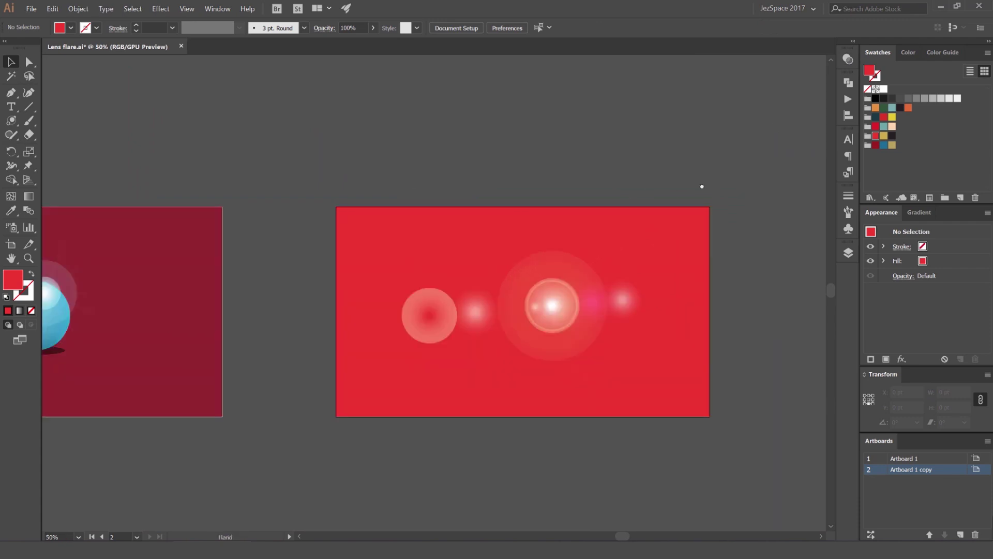
scroll(681, 189, "right", 1)
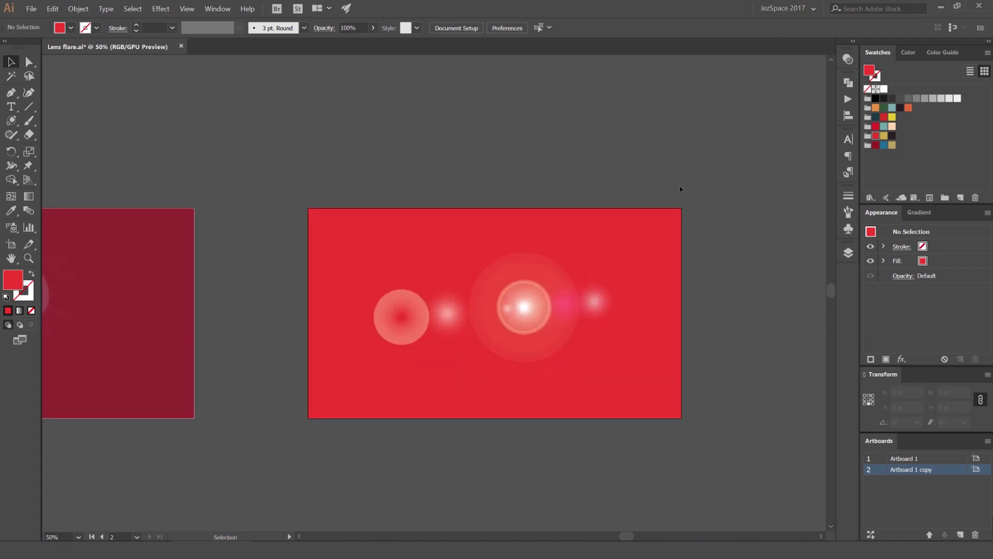